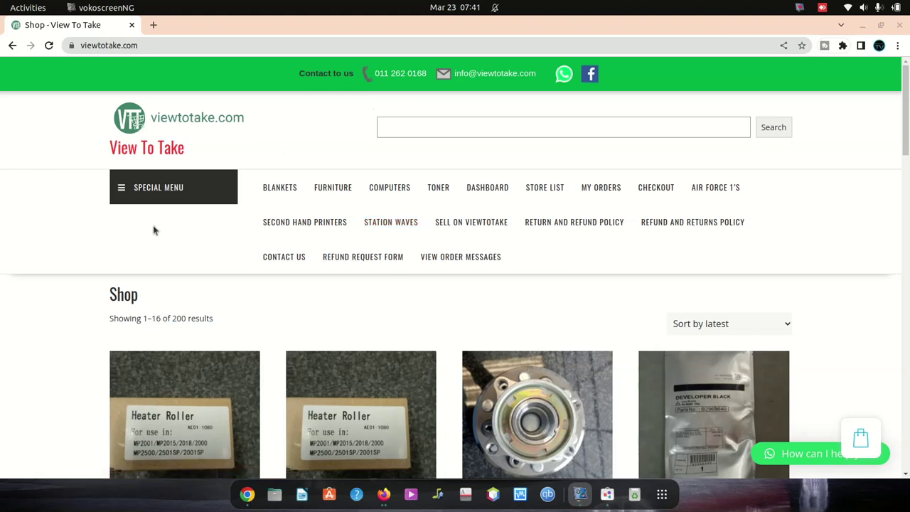
- Open the Computers category of the View To Take shop and try adding one of its products to the cart
scroll(325, 237, "down", 4)
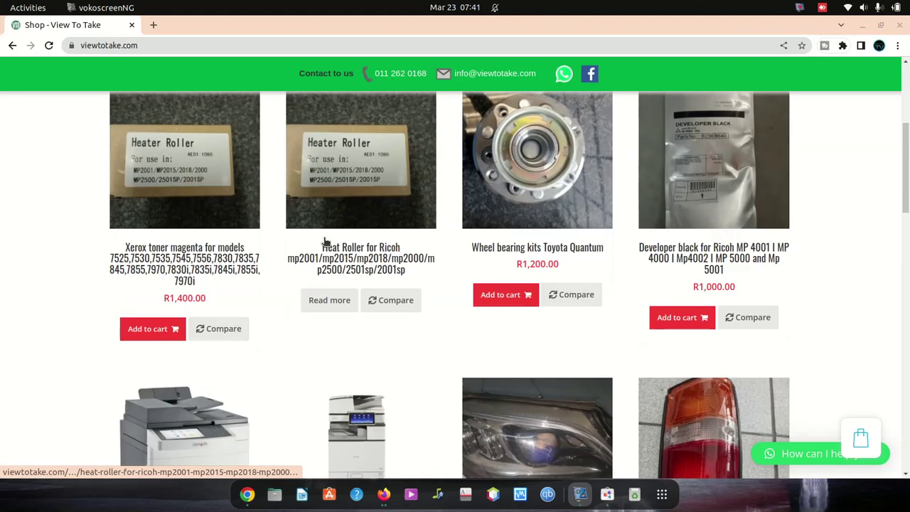
scroll(325, 237, "up", 4)
scroll(334, 265, "down", 1)
scroll(349, 271, "down", 3)
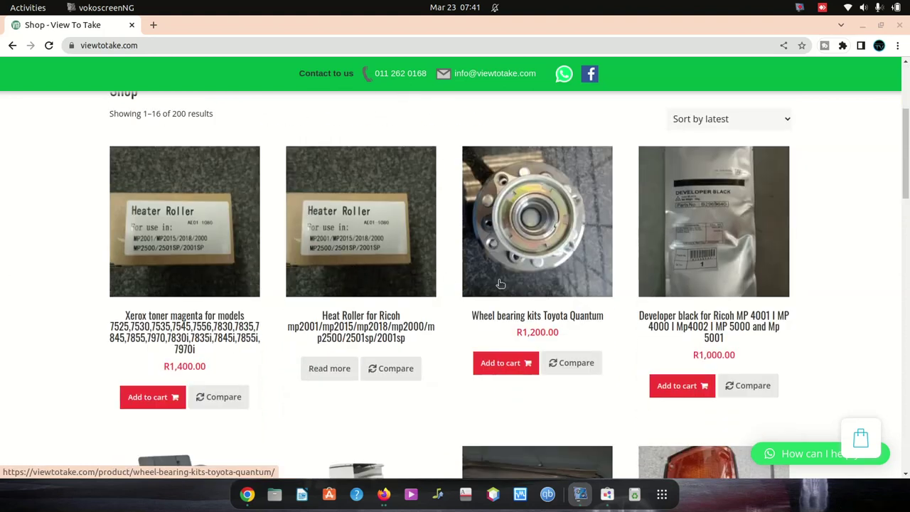
scroll(500, 284, "up", 3)
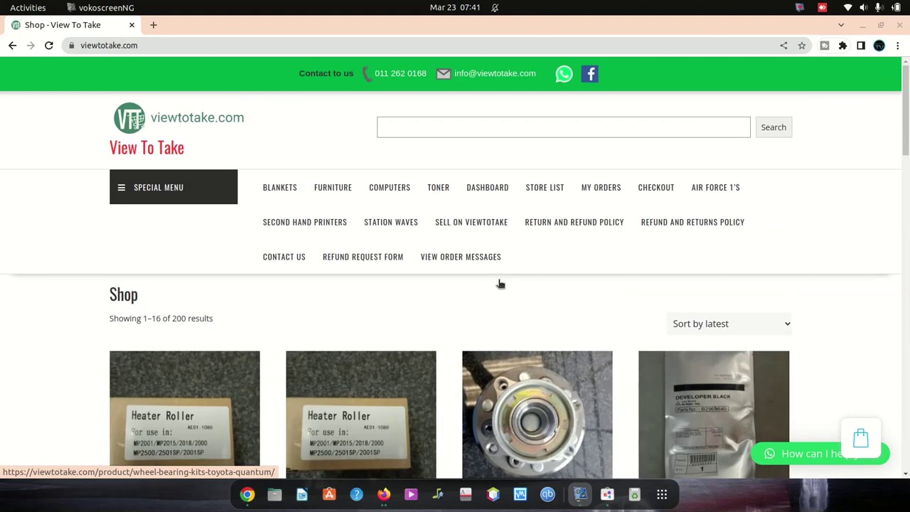
left_click(384, 195)
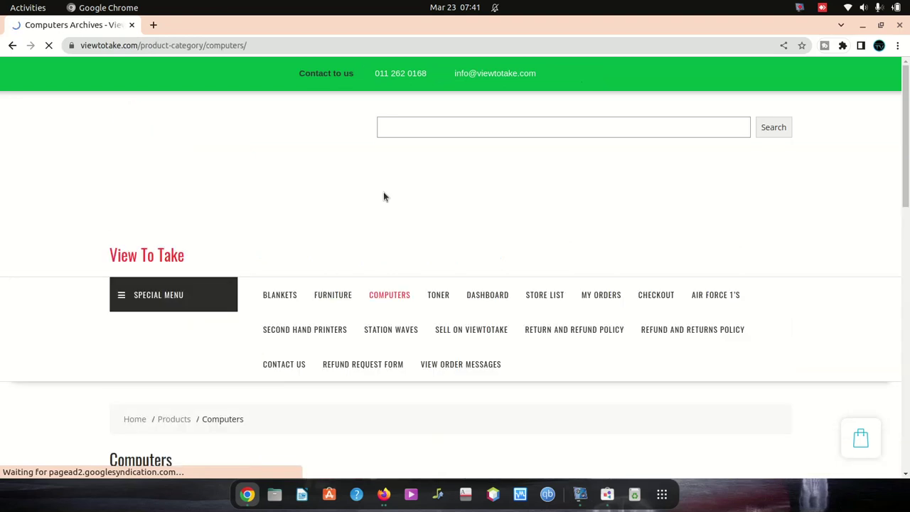
scroll(389, 263, "down", 2)
scroll(389, 265, "down", 5)
scroll(489, 274, "up", 2)
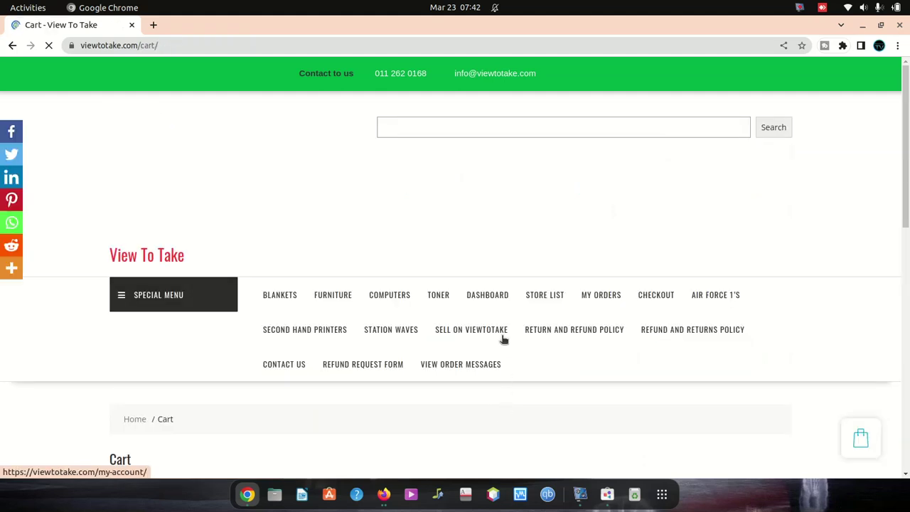
- Check the cart page and the floating cart for the added product
scroll(502, 339, "down", 3)
scroll(483, 337, "down", 2)
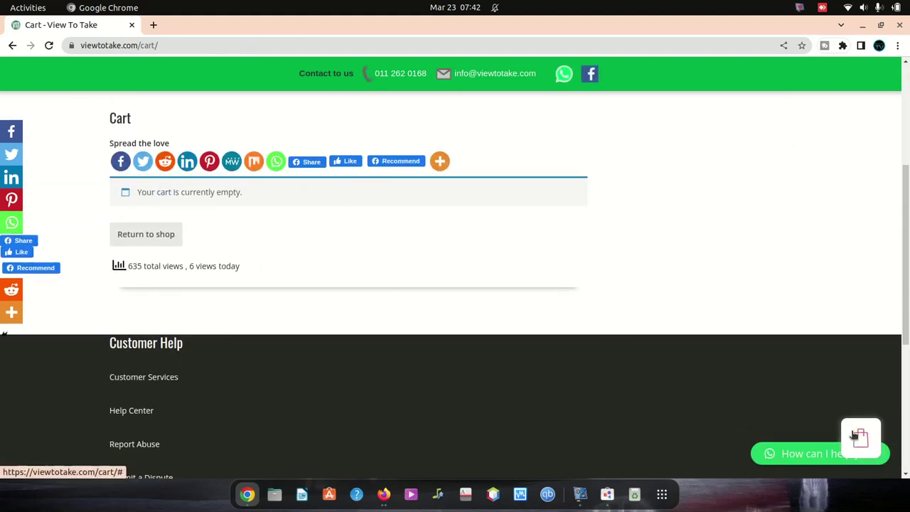
left_click(855, 435)
left_click(445, 280)
scroll(445, 280, "up", 3)
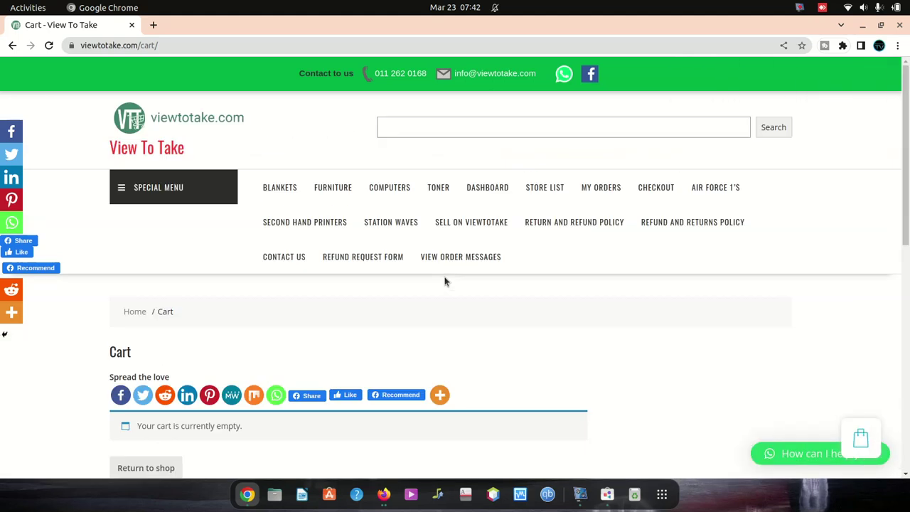
- Return to the shop home page and try adding the Wheel bearing kits Toyota Quantum to the cart
left_click(197, 116)
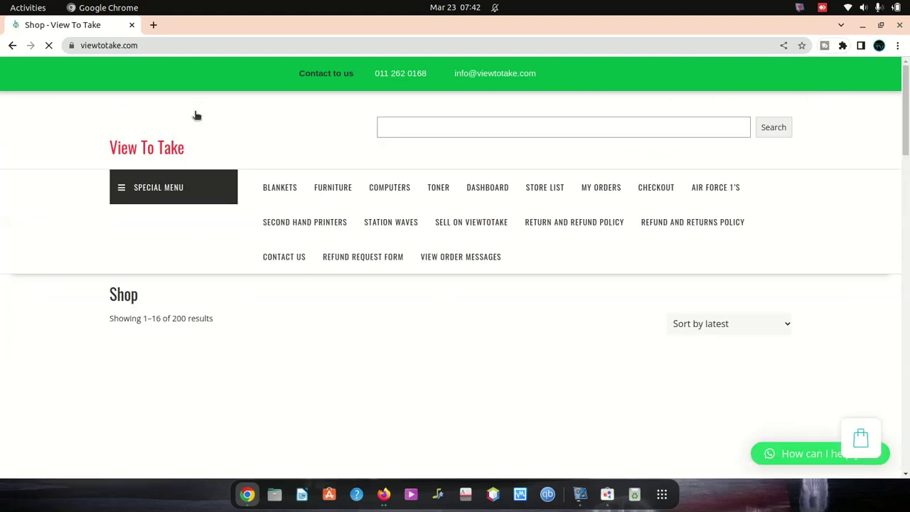
scroll(228, 128, "down", 4)
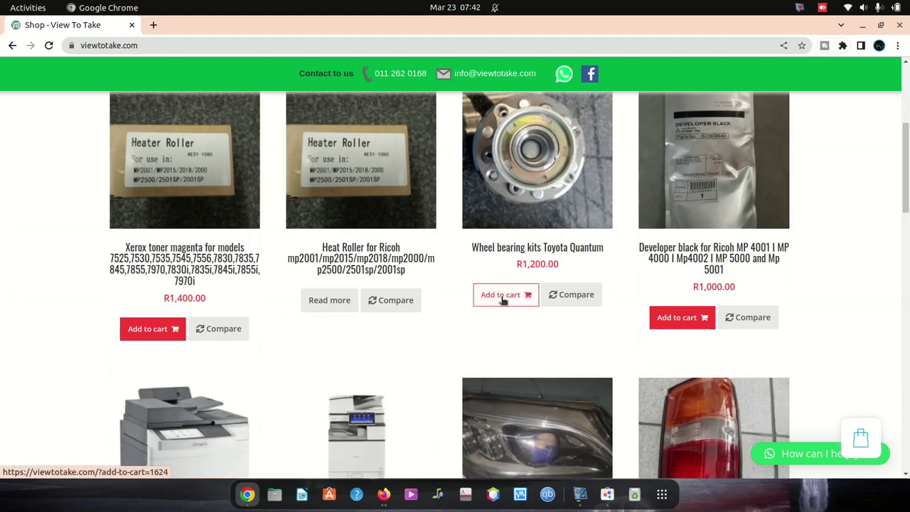
left_click(502, 301)
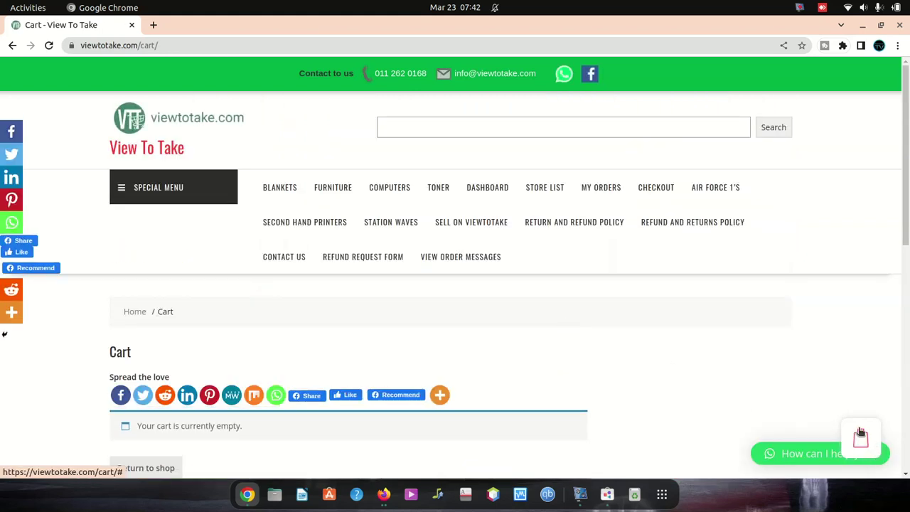
- Check the cart page for the wheel bearing kit and go back to the shop home page
scroll(559, 294, "down", 7)
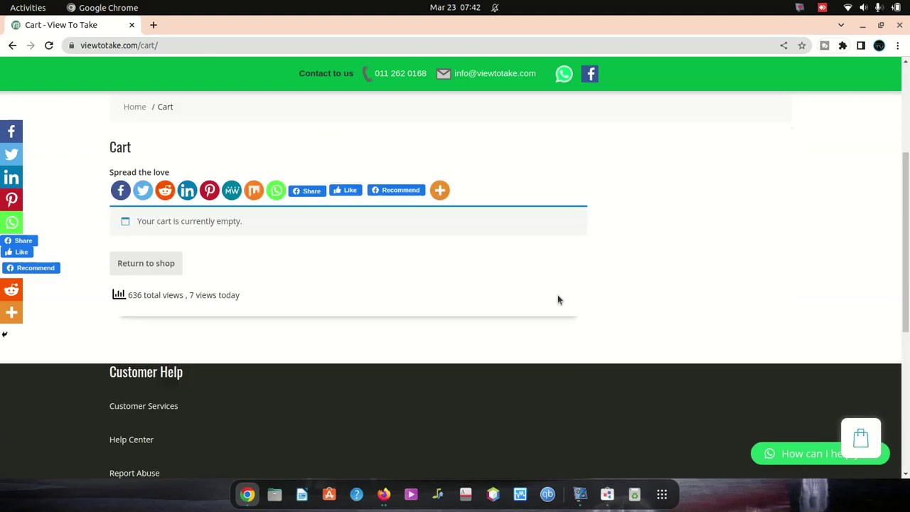
scroll(559, 296, "up", 7)
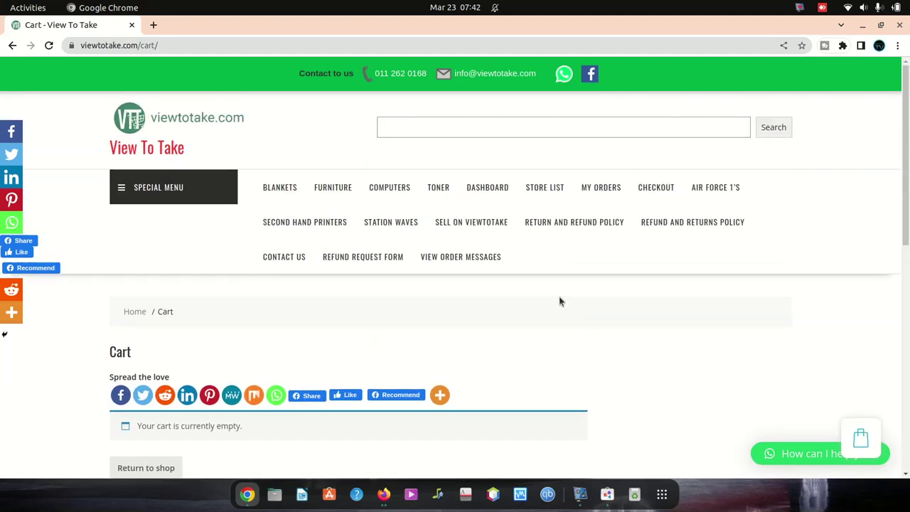
left_click(126, 116)
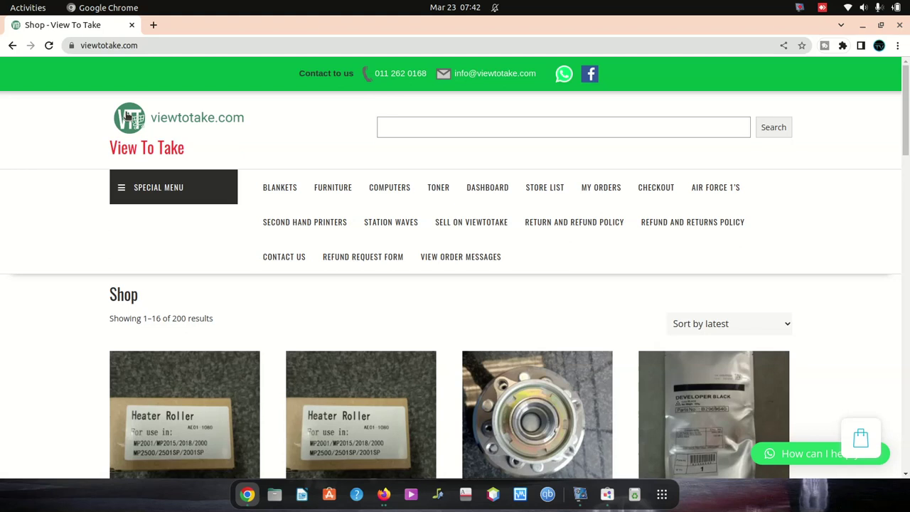
- Switch to Firefox and maximize its window for the WordPress admin dashboard
left_click(376, 496)
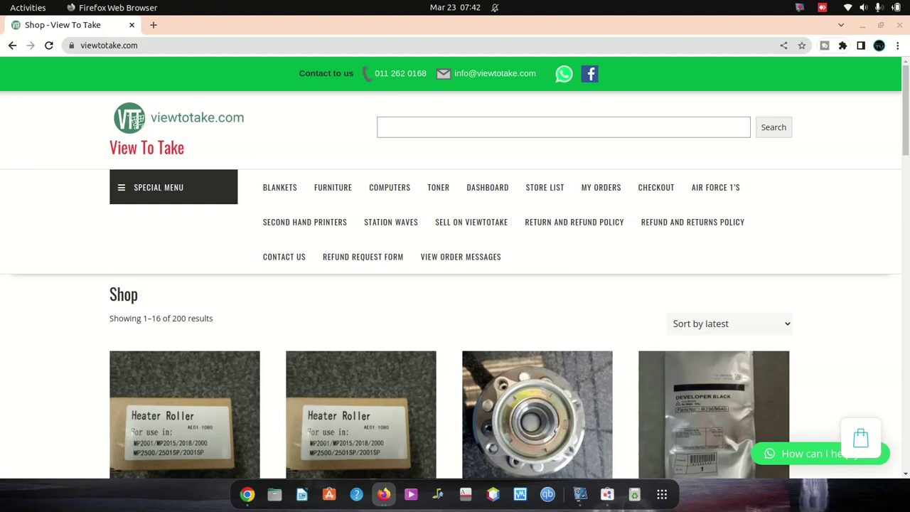
left_click_drag(891, 378, 259, 167)
left_click_drag(363, 170, 468, 6)
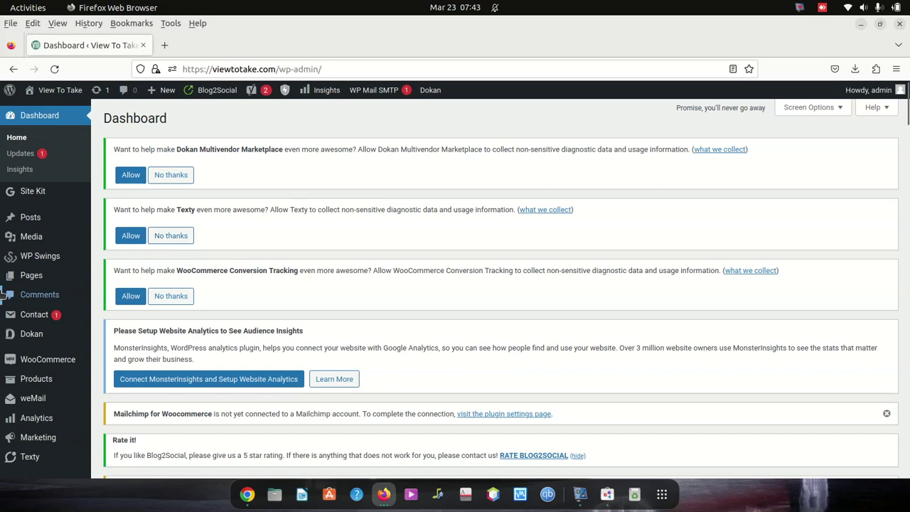
- Open the list of installed plugins in the WordPress admin
scroll(47, 307, "down", 2)
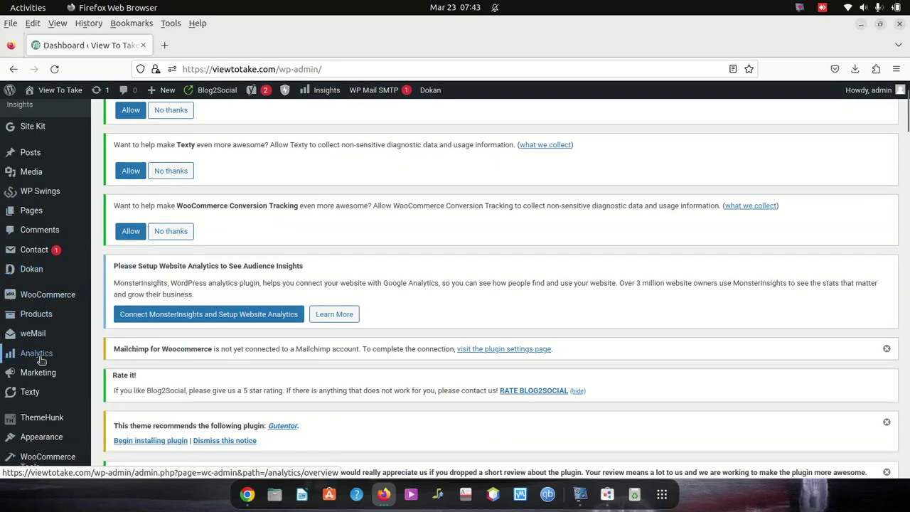
scroll(35, 311, "down", 1)
scroll(35, 302, "down", 3)
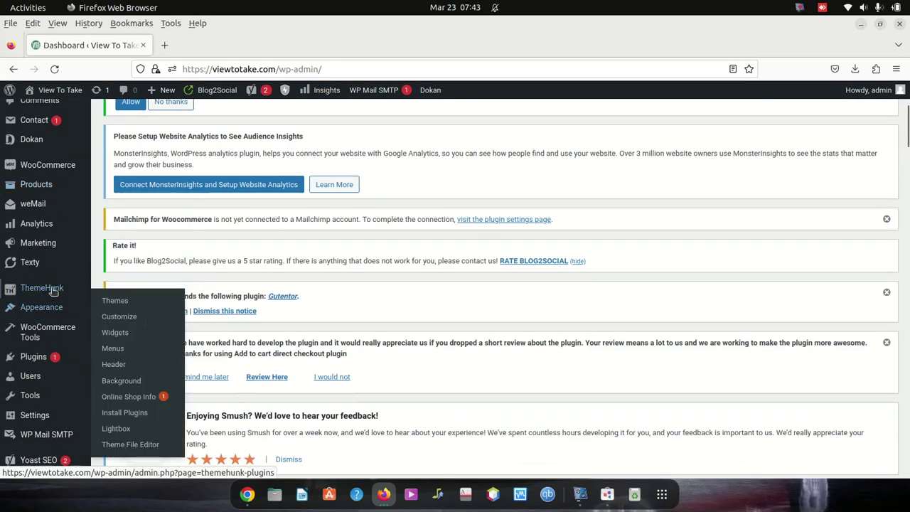
left_click(36, 365)
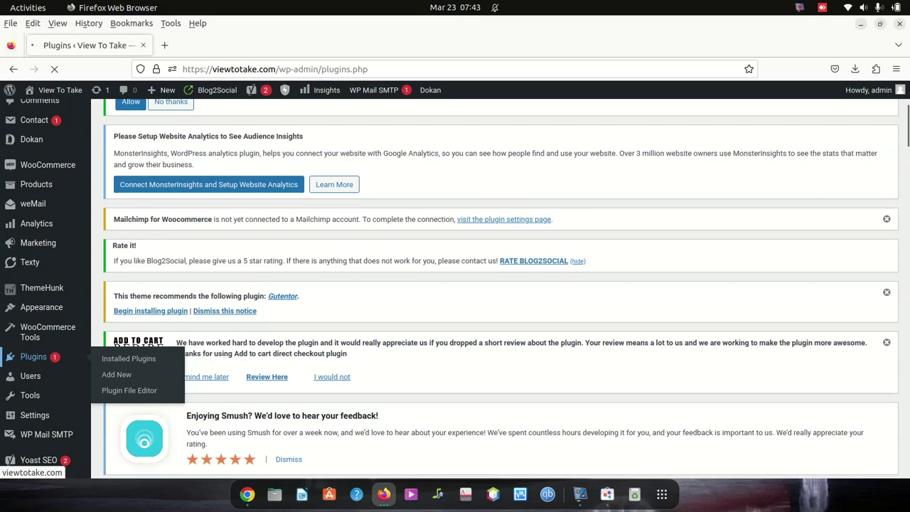
scroll(242, 323, "down", 6)
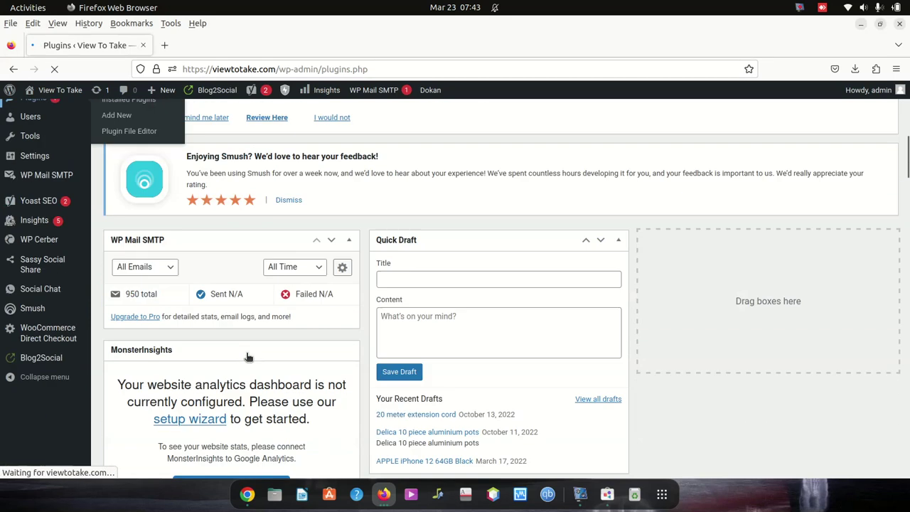
scroll(247, 354, "up", 5)
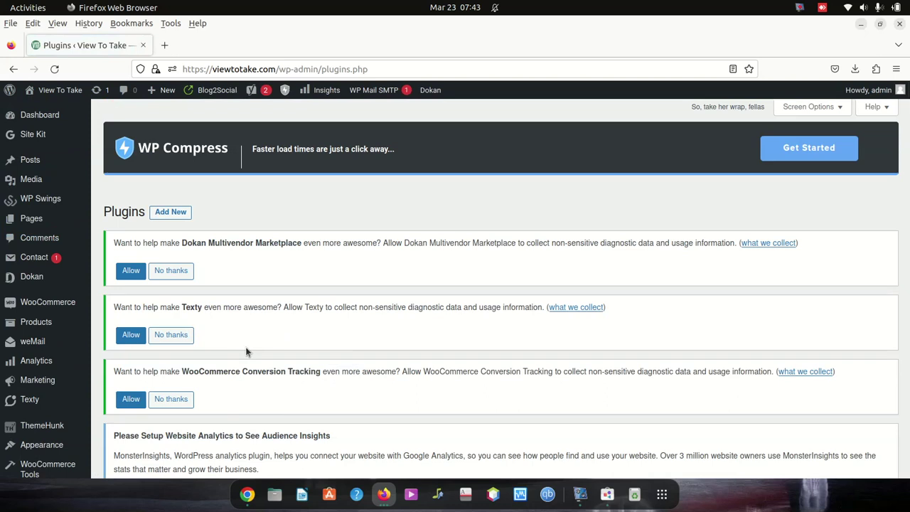
- Select all installed plugins in the list except WooCommerce
scroll(246, 351, "down", 10)
scroll(147, 325, "up", 5)
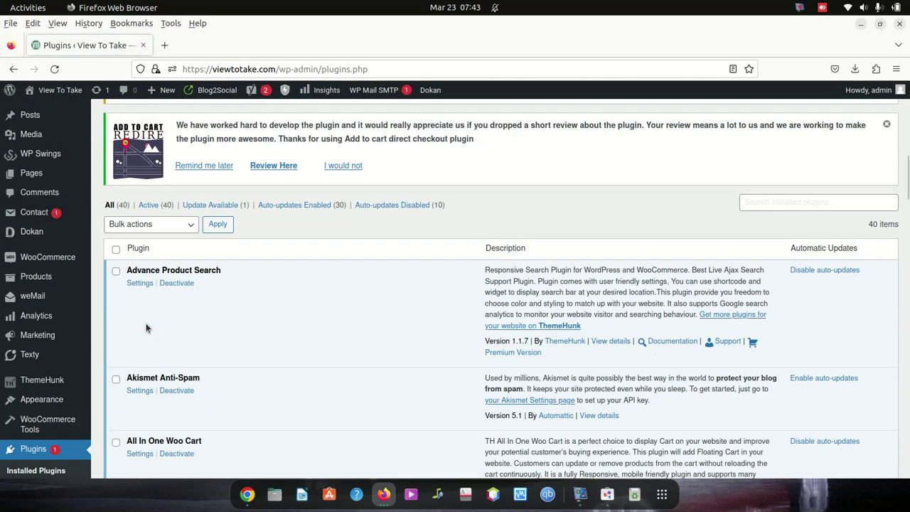
left_click(115, 314)
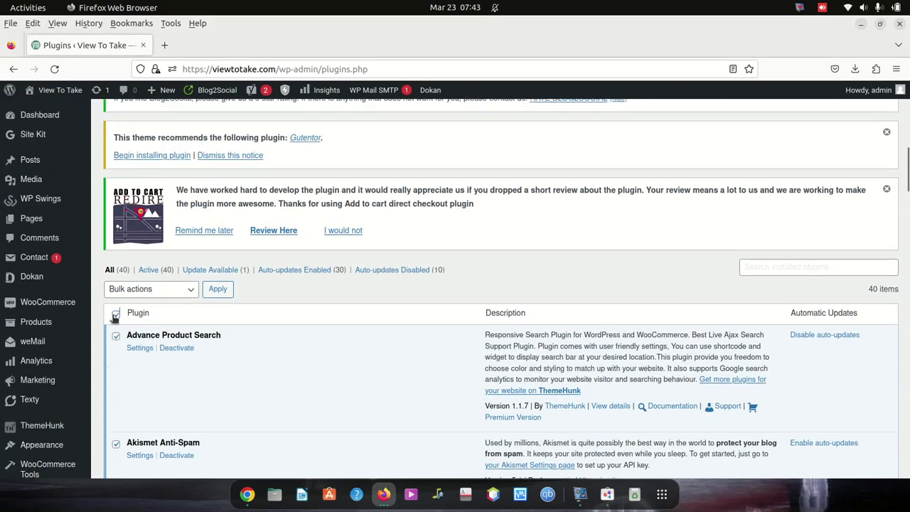
scroll(115, 317, "down", 15)
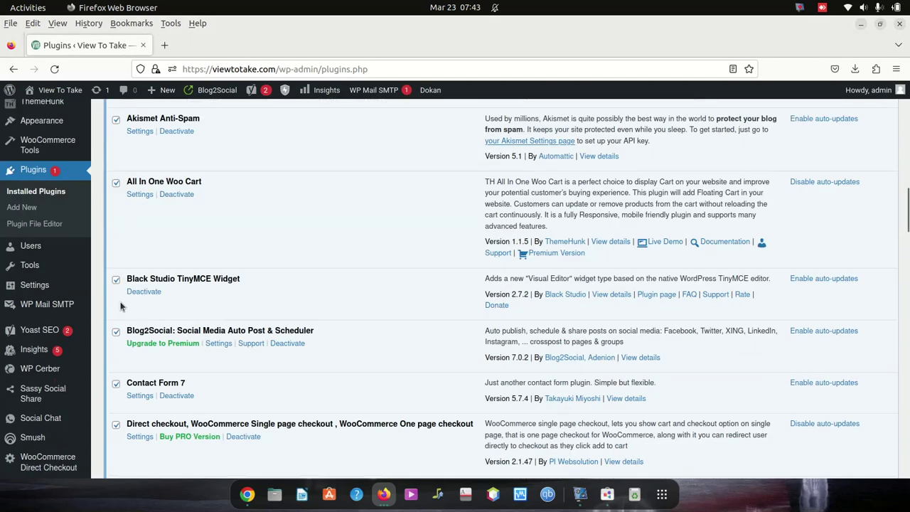
scroll(128, 274, "up", 4)
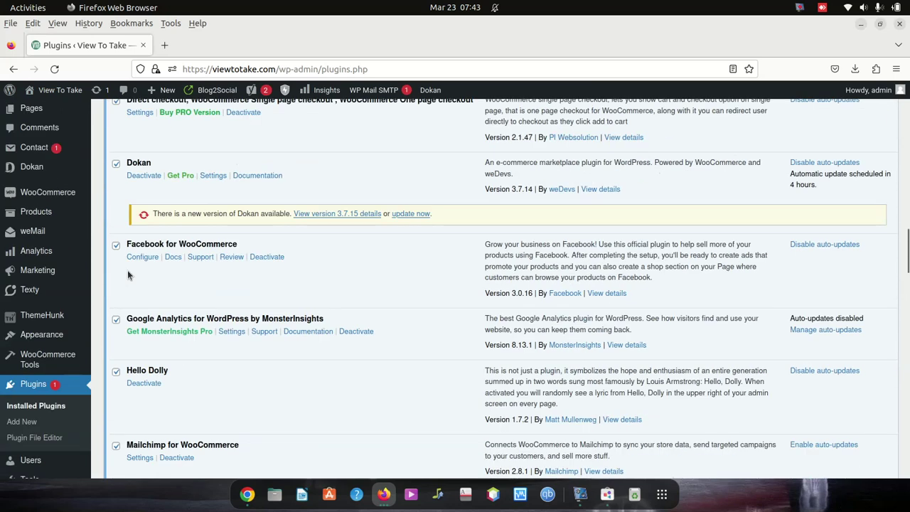
scroll(129, 277, "down", 3)
scroll(132, 283, "down", 5)
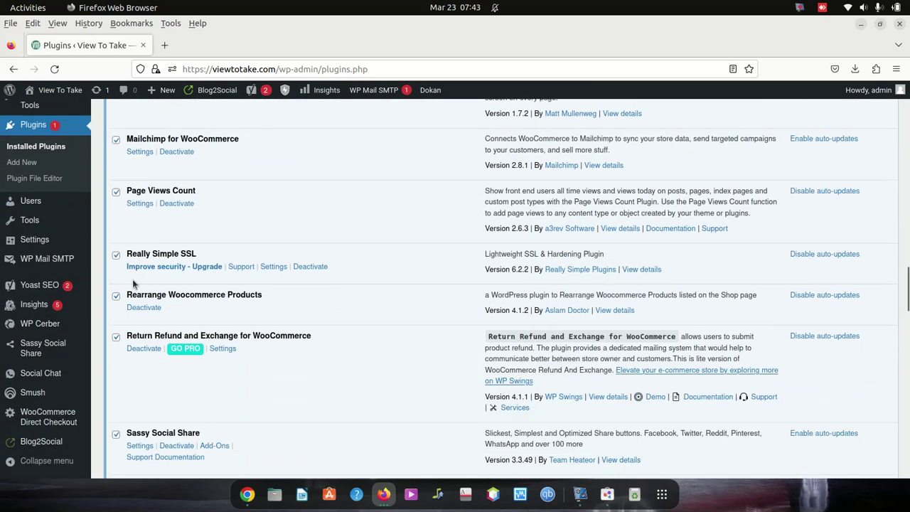
scroll(133, 283, "down", 7)
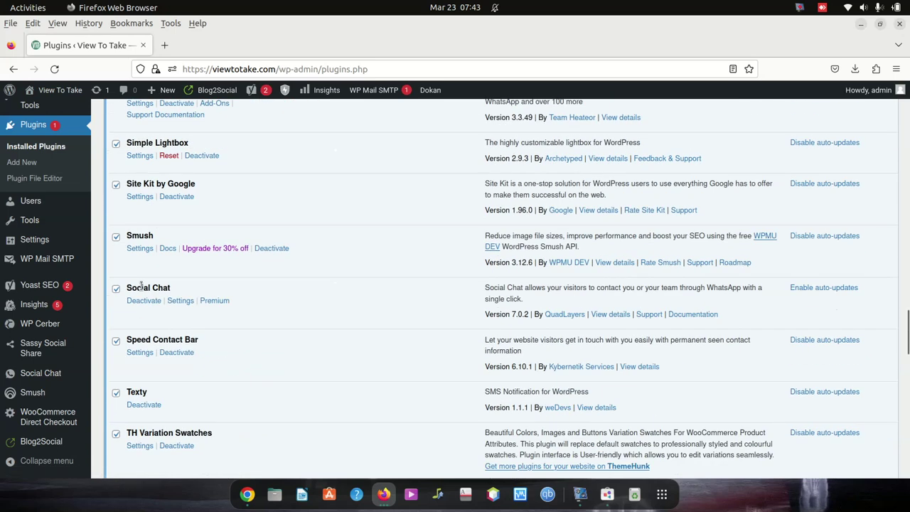
scroll(145, 288, "down", 6)
scroll(149, 293, "down", 6)
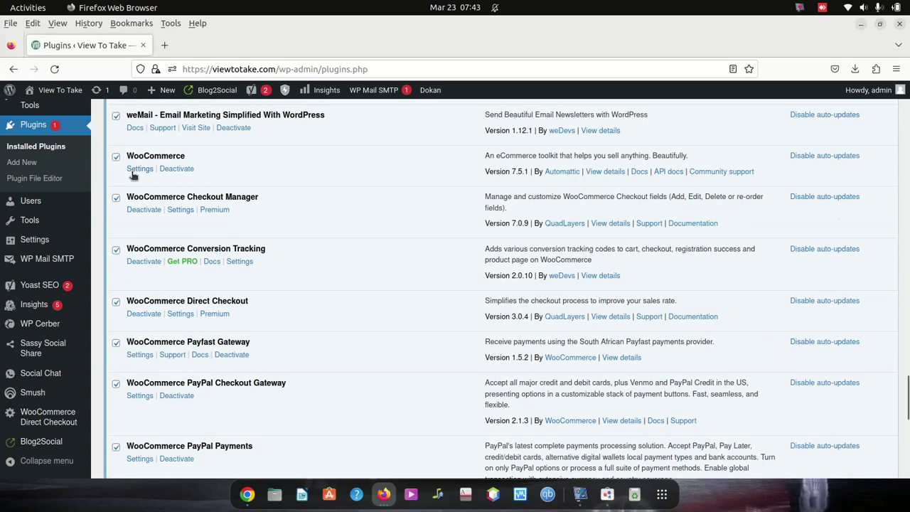
left_click(116, 157)
- Apply the bulk action Deactivate to all the selected plugins
scroll(234, 241, "up", 3)
scroll(233, 242, "up", 20)
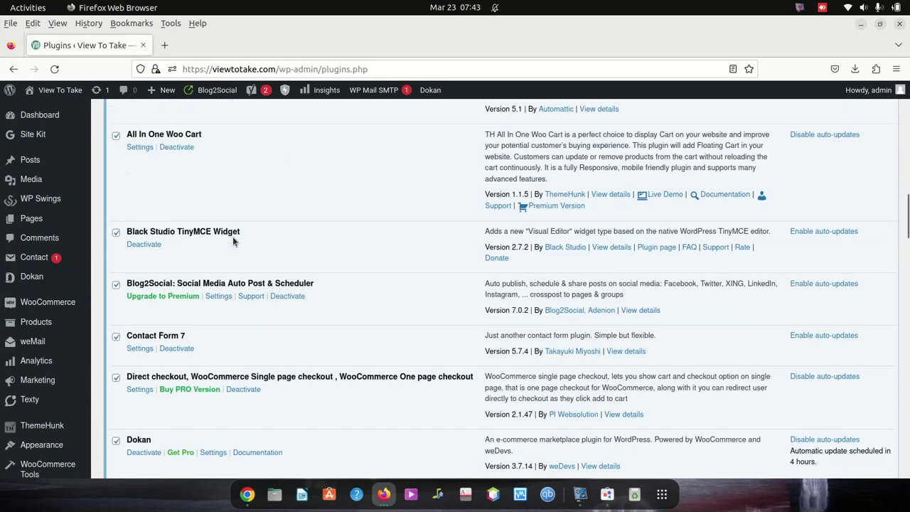
scroll(228, 242, "down", 5)
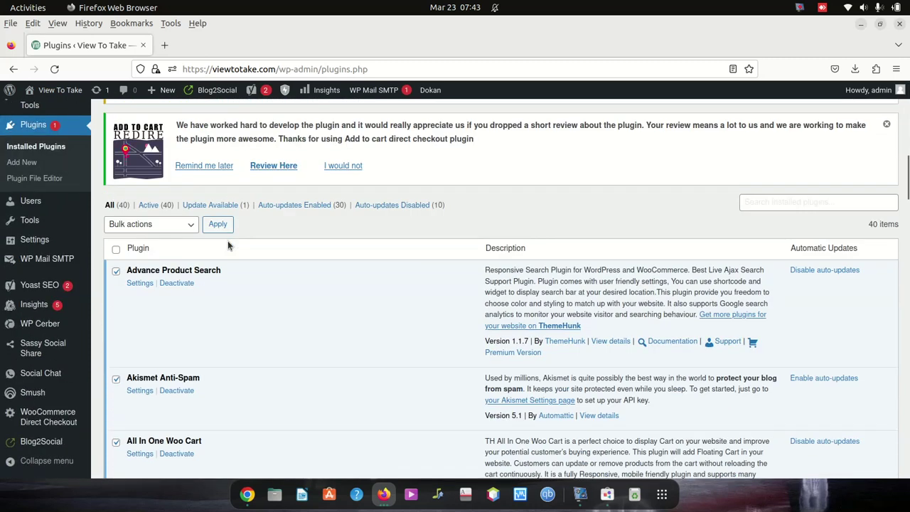
left_click(182, 223)
left_click(146, 259)
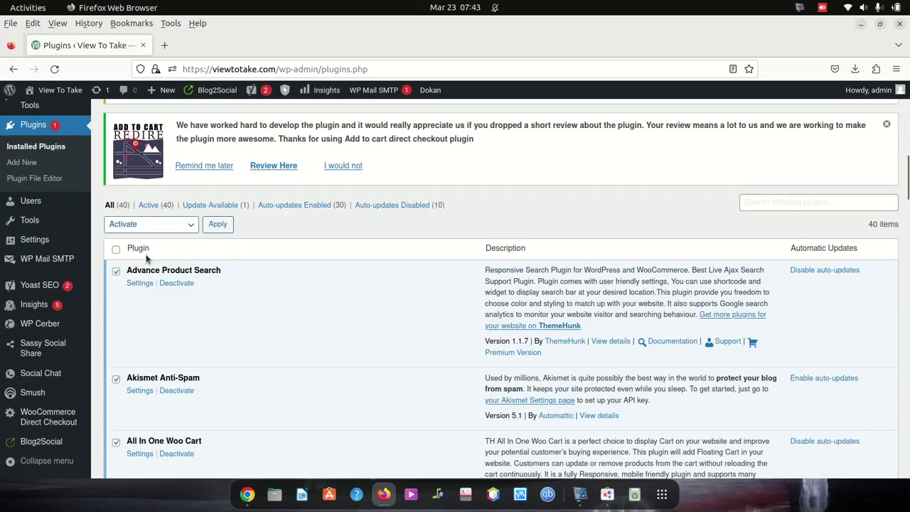
left_click(163, 224)
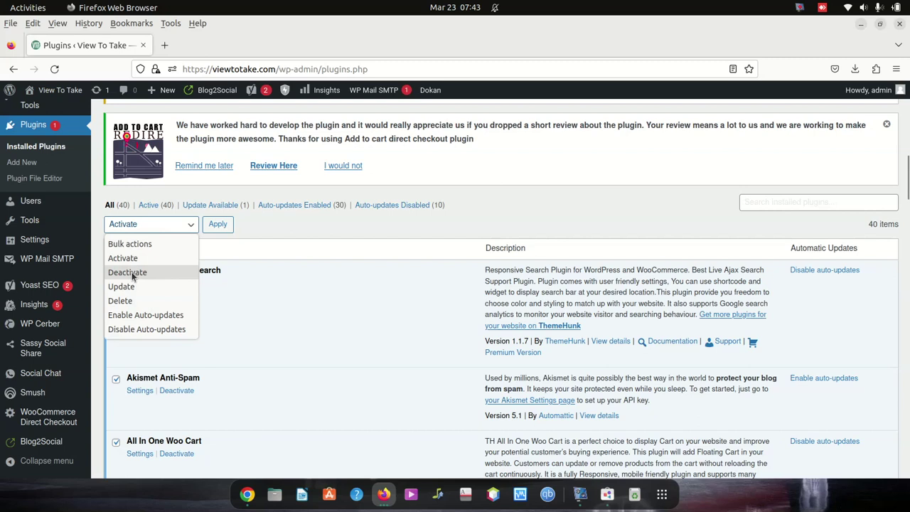
left_click(128, 272)
left_click(217, 224)
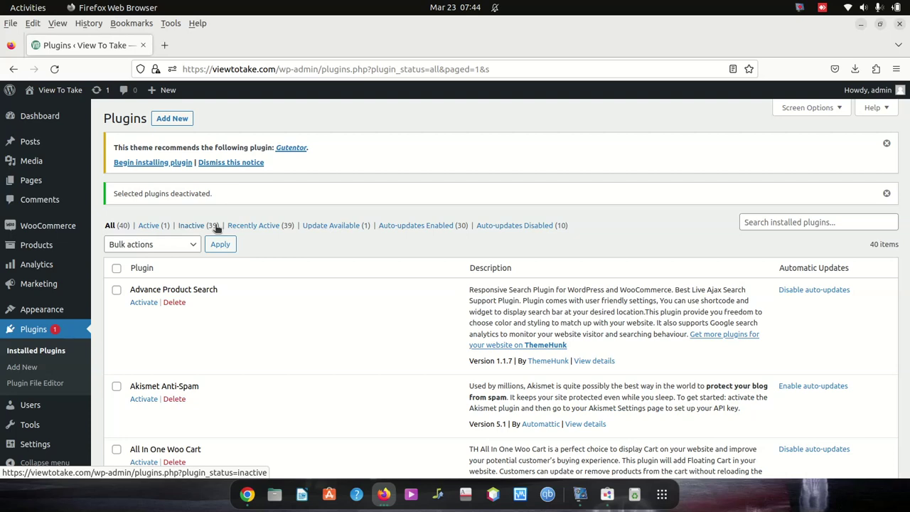
- Review the installed plugins list to check which plugins are still active
scroll(186, 275, "down", 20)
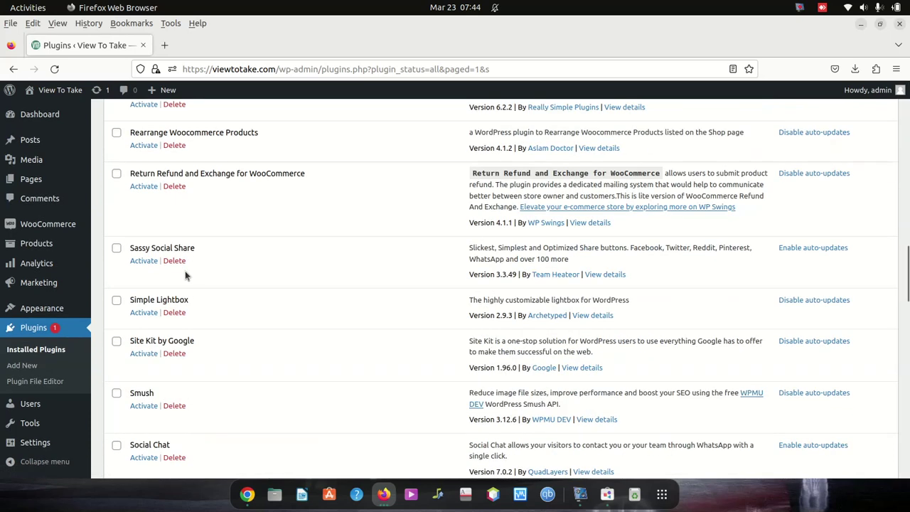
scroll(171, 308, "down", 15)
scroll(161, 326, "up", 8)
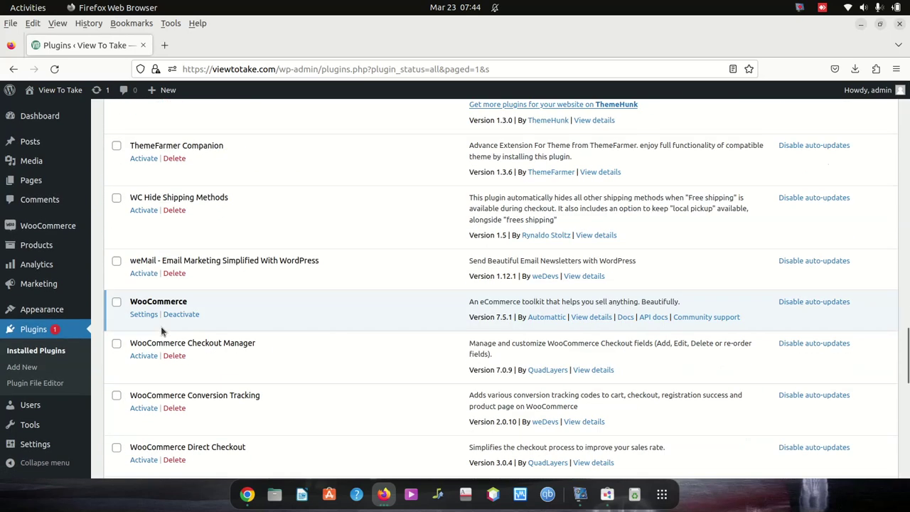
- Switch to Chrome and add the Wheel bearing kits Toyota Quantum from the shop home page to the cart, then check the cart
left_click(248, 495)
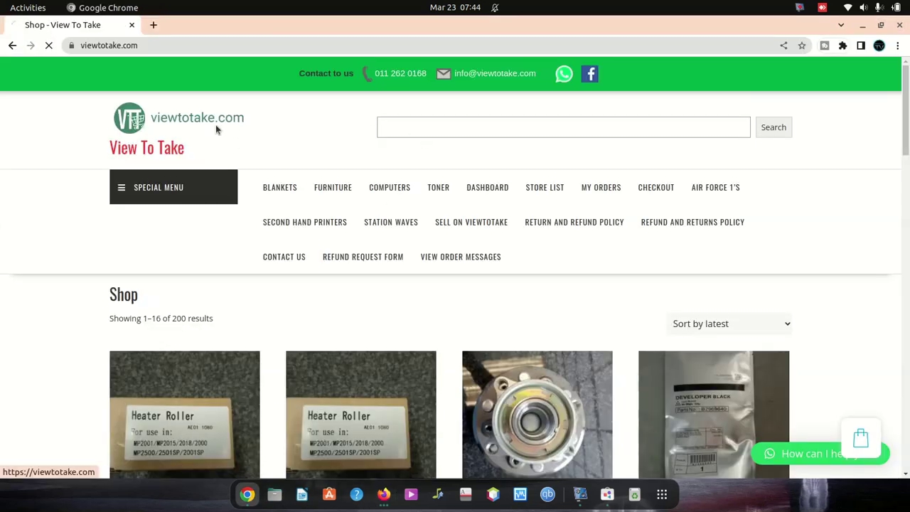
scroll(275, 271, "down", 5)
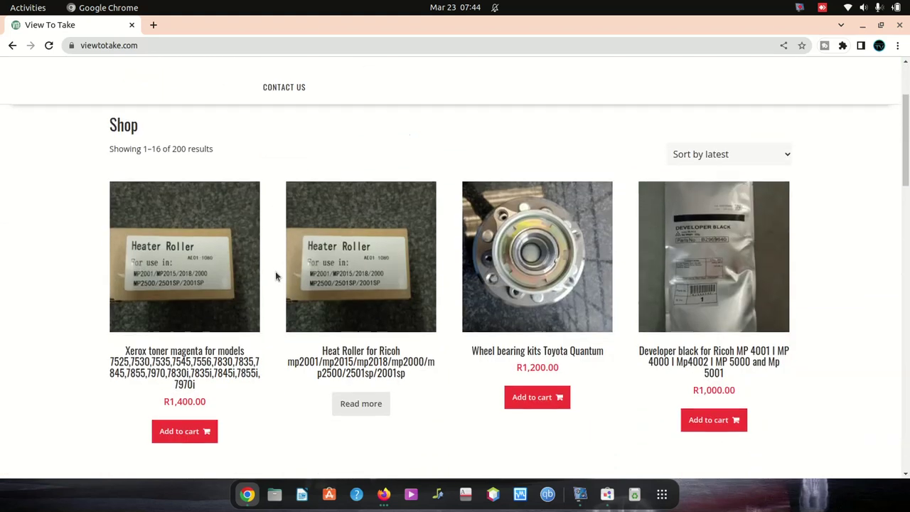
scroll(275, 271, "down", 3)
scroll(277, 276, "up", 5)
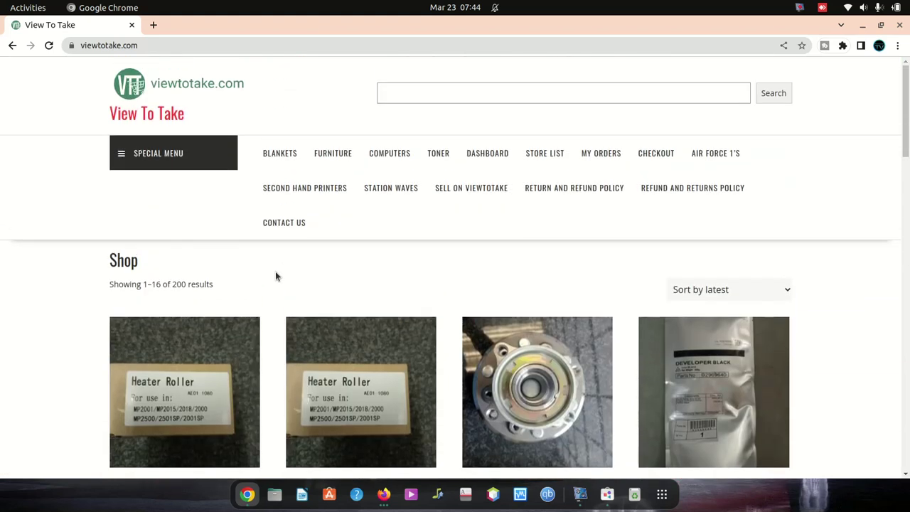
scroll(270, 291, "down", 1)
scroll(267, 301, "down", 5)
left_click(524, 196)
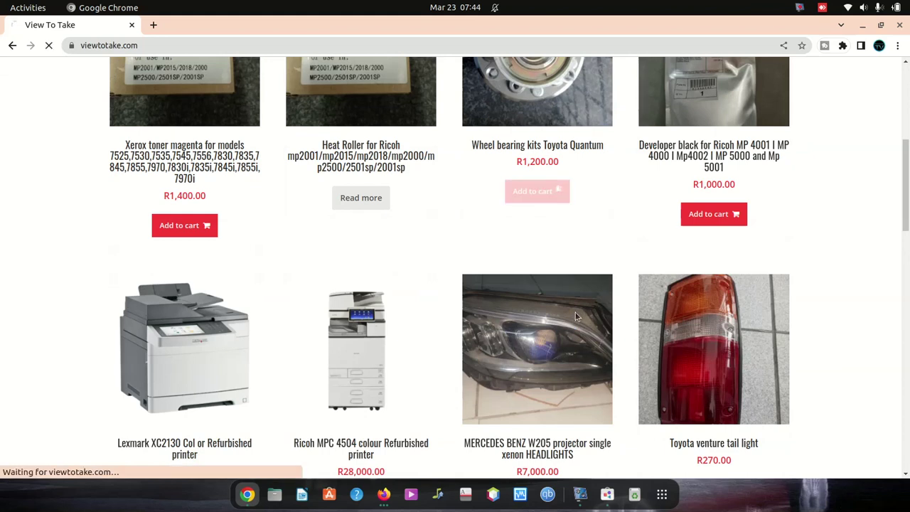
scroll(306, 366, "down", 2)
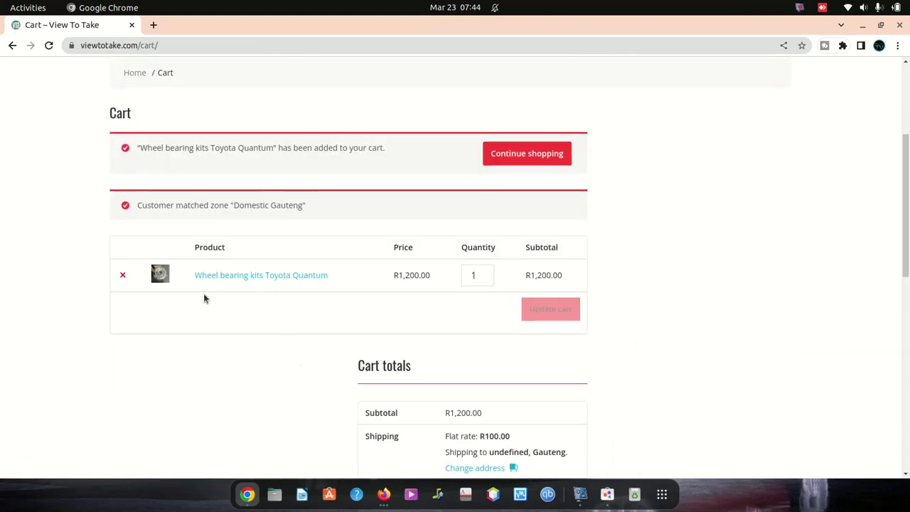
scroll(295, 298, "up", 3)
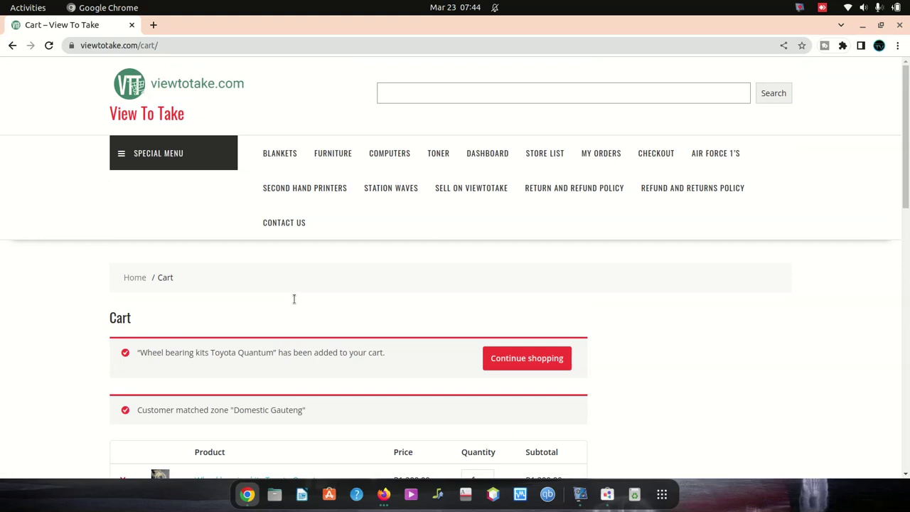
- Add the RCT Laptop NB CW14QB Notebook pc from the Computers category to the cart and check the cart contents
left_click(169, 86)
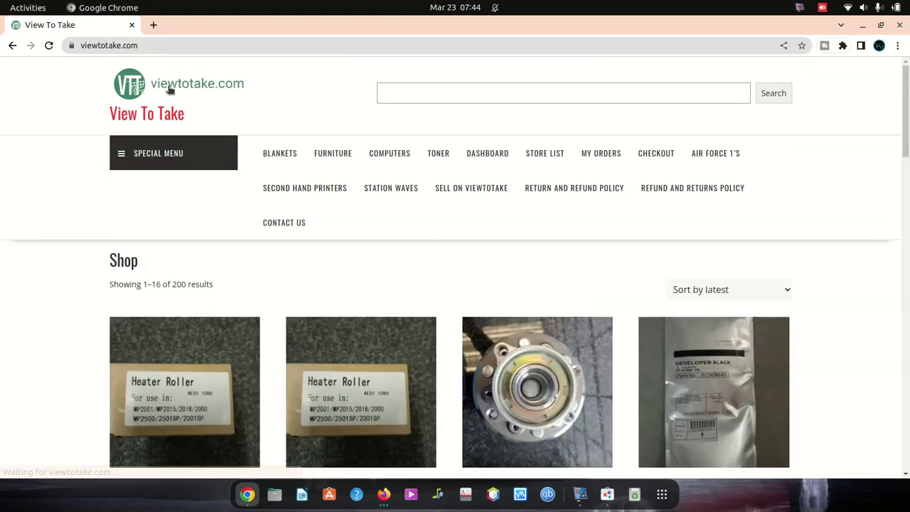
left_click(402, 157)
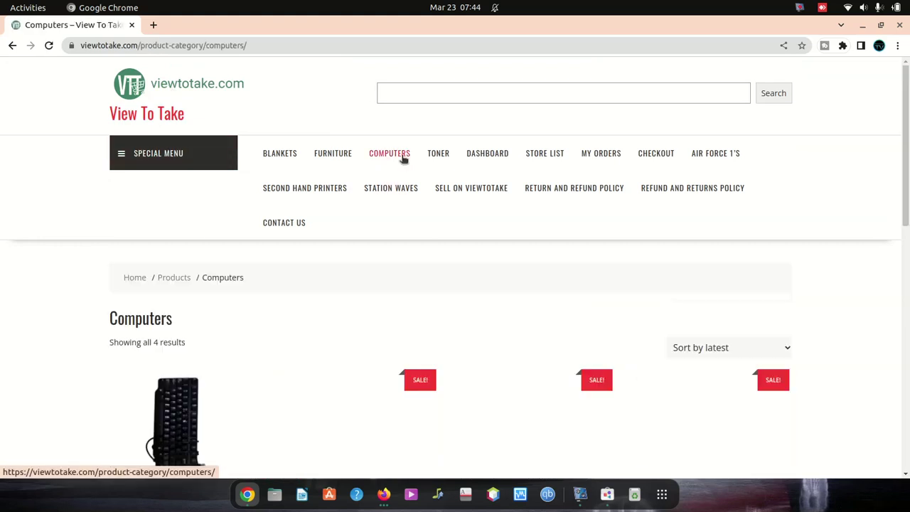
scroll(389, 305, "down", 5)
scroll(389, 305, "up", 2)
left_click(378, 342)
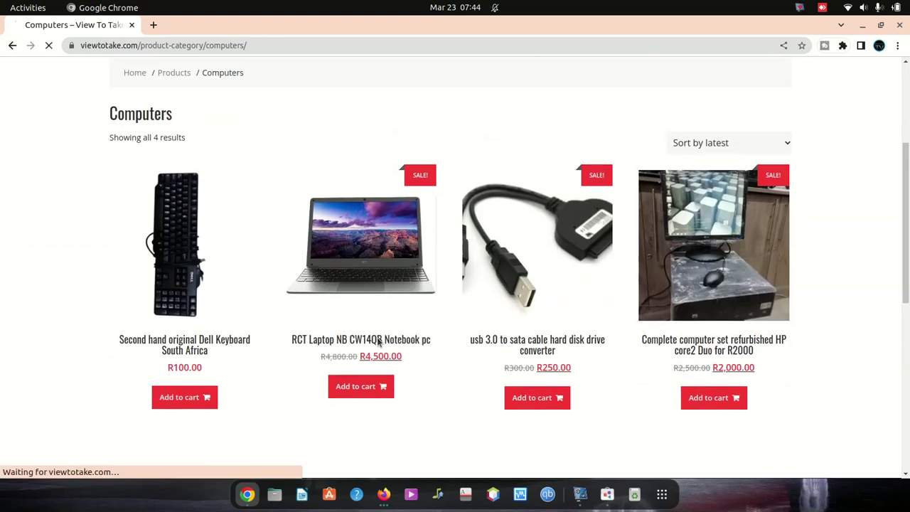
scroll(438, 362, "down", 5)
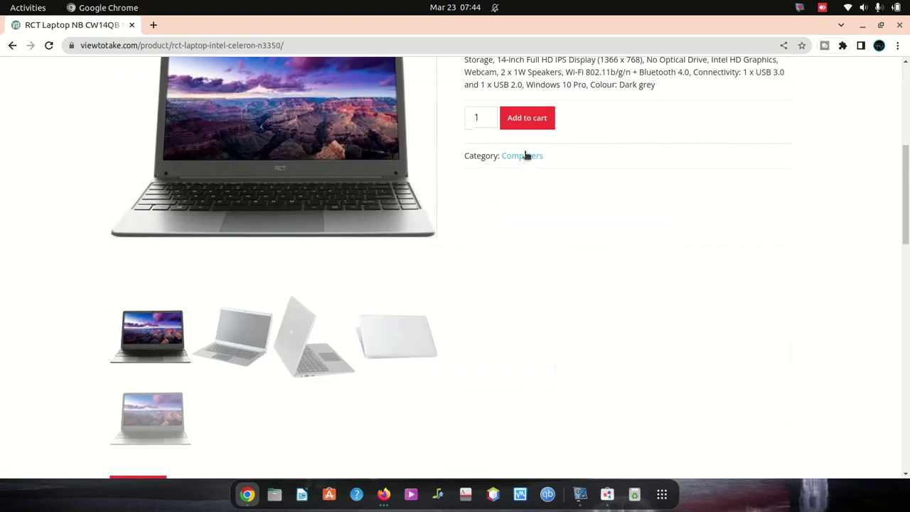
left_click(529, 121)
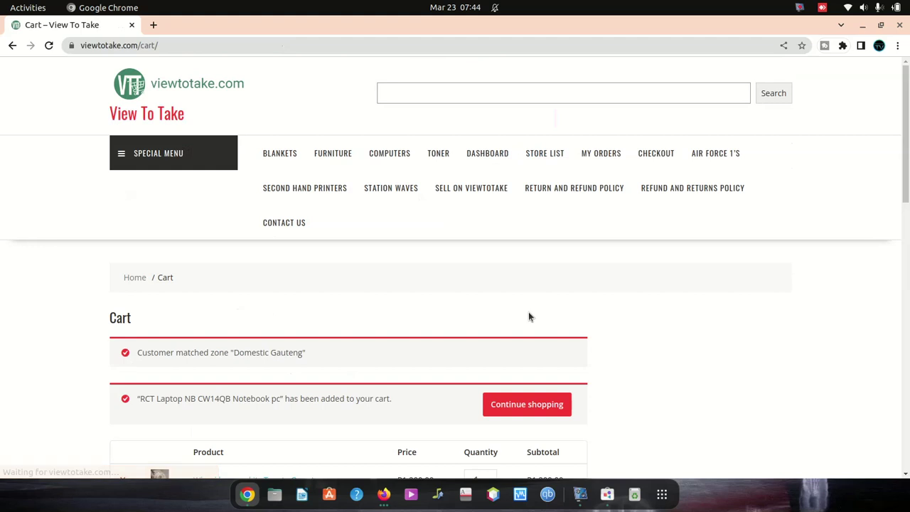
scroll(373, 392, "down", 3)
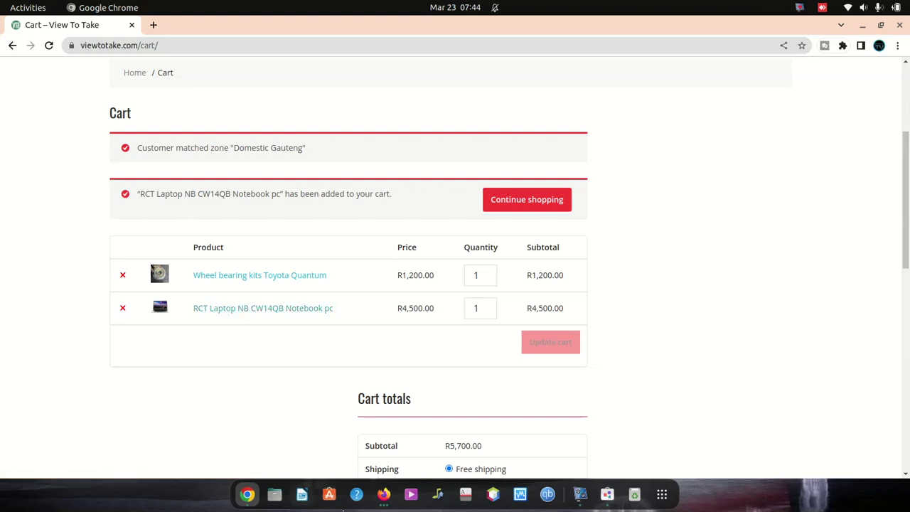
- Switch to Firefox and select the first seven installed plugins, from Advance Product Search to Direct checkout, WooCommerce Single page checkout
left_click(383, 493)
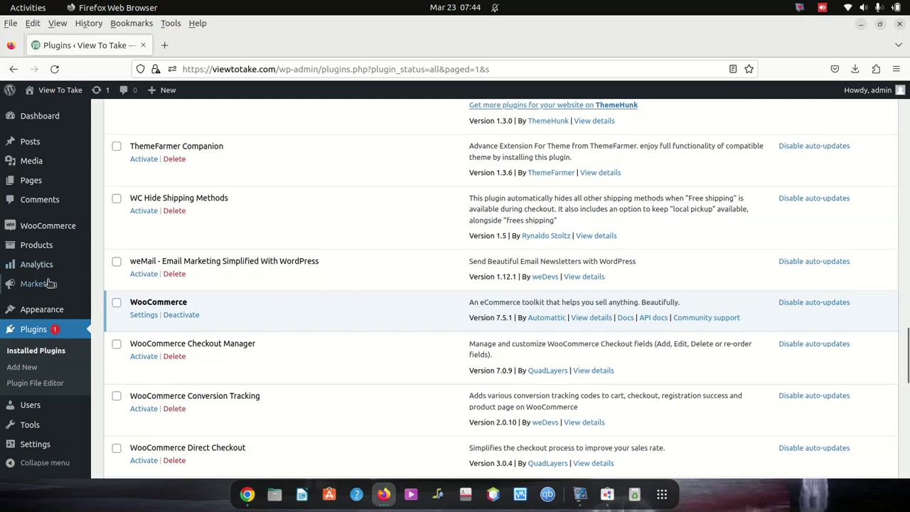
scroll(159, 214, "up", 4)
scroll(171, 222, "down", 5)
scroll(178, 217, "down", 4)
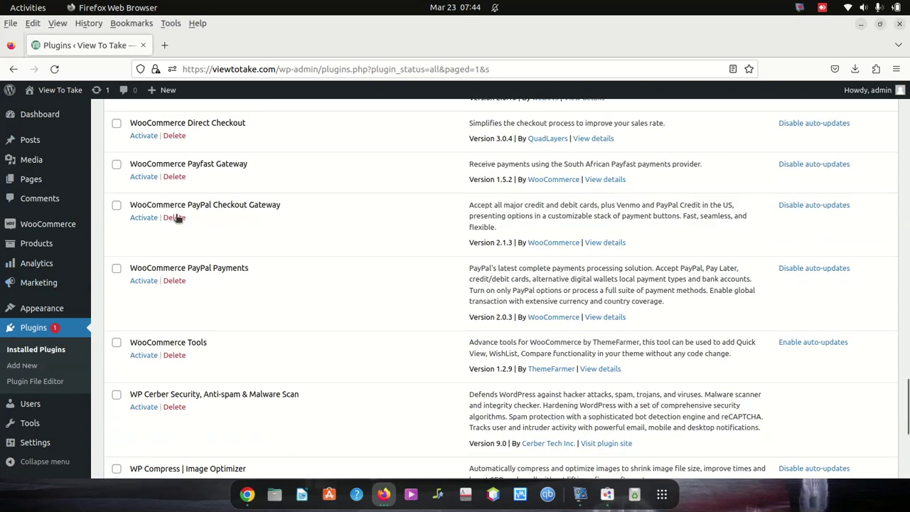
scroll(177, 219, "up", 20)
scroll(175, 214, "up", 10)
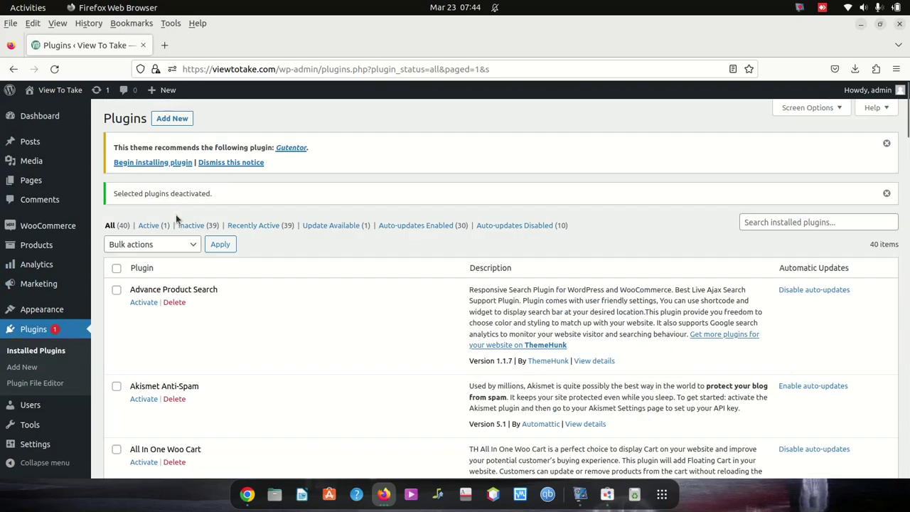
scroll(145, 195, "down", 2)
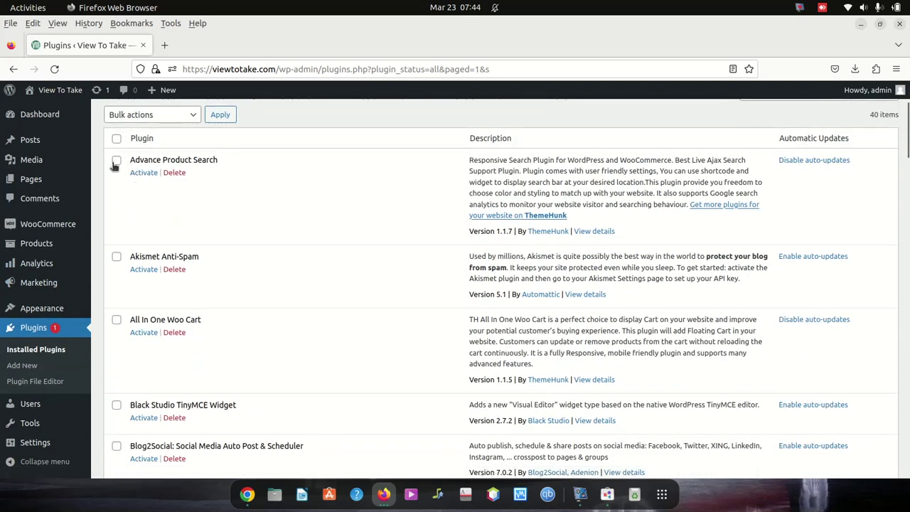
left_click(117, 257)
scroll(122, 320, "down", 5)
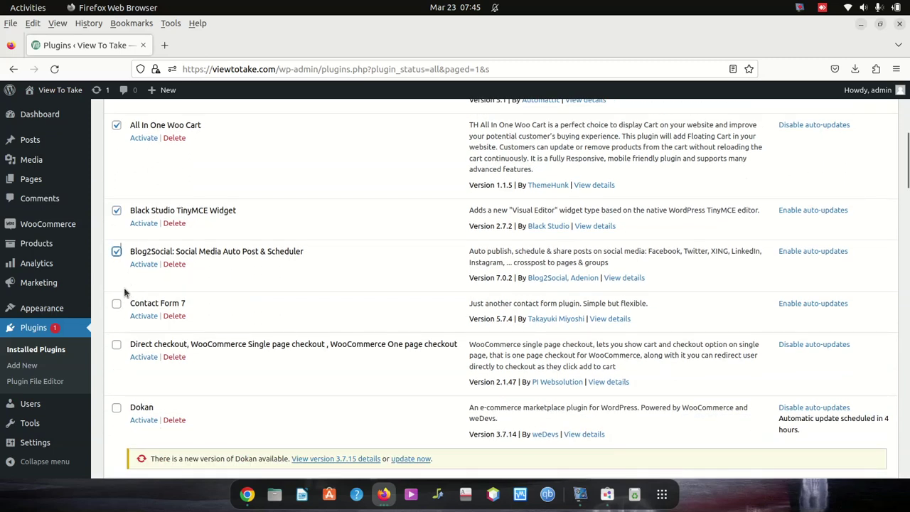
scroll(135, 299, "down", 2)
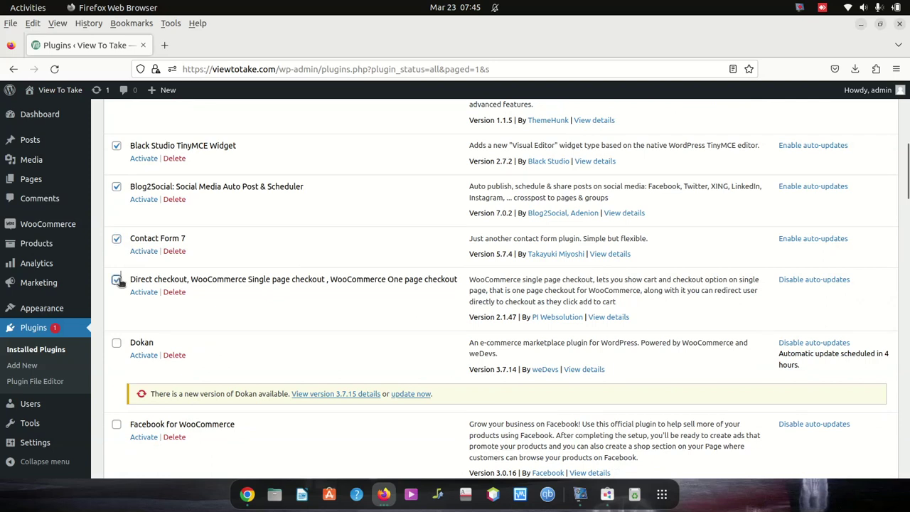
scroll(136, 284, "down", 4)
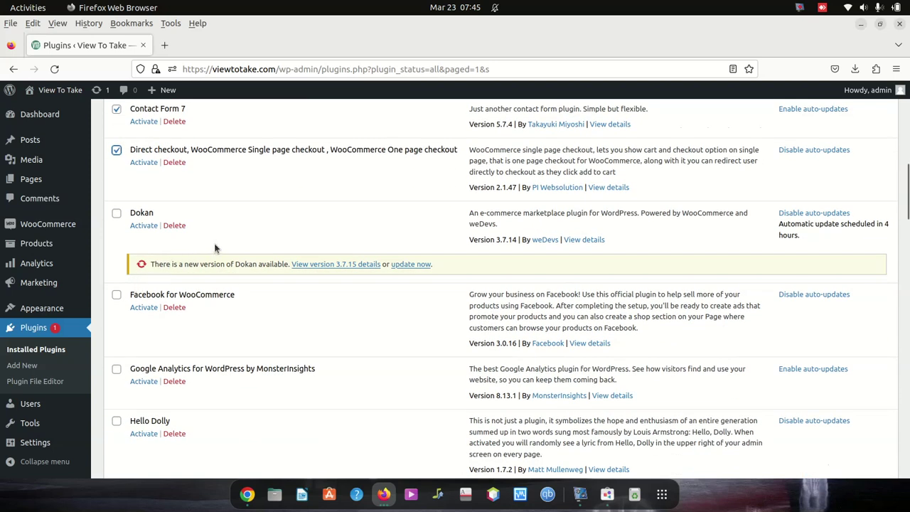
scroll(215, 248, "down", 6)
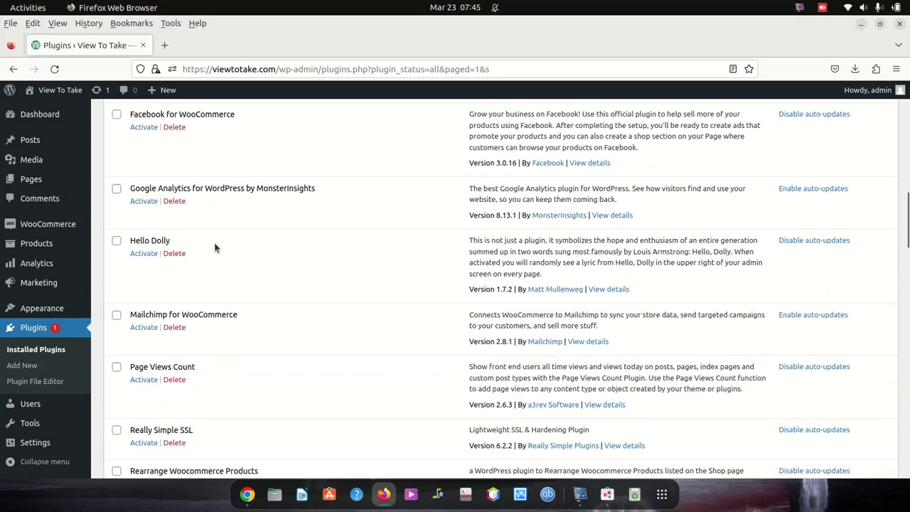
- Apply the bulk action Activate to the selected plugins
scroll(216, 247, "up", 20)
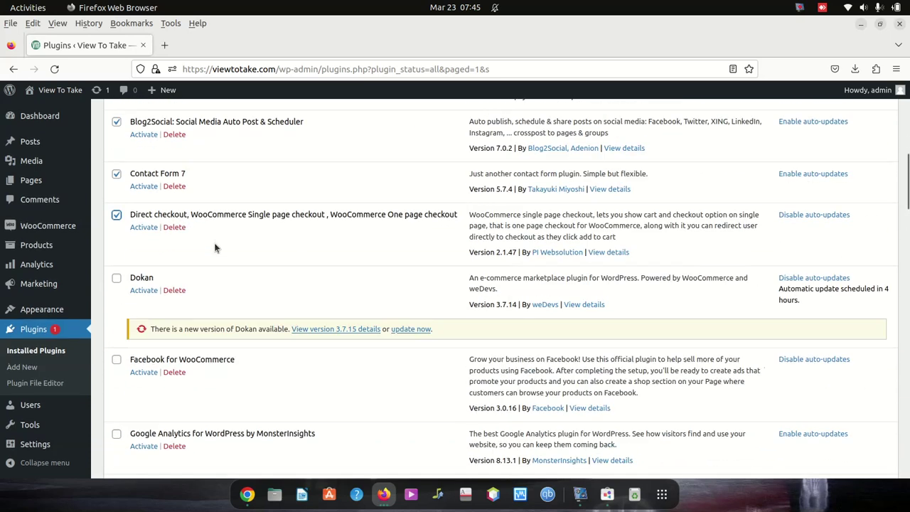
scroll(216, 248, "up", 1)
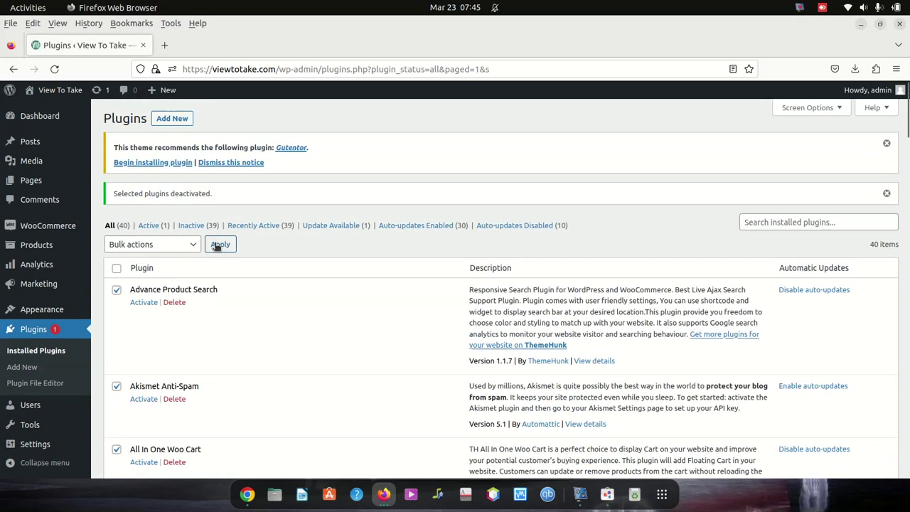
left_click(164, 244)
left_click(158, 280)
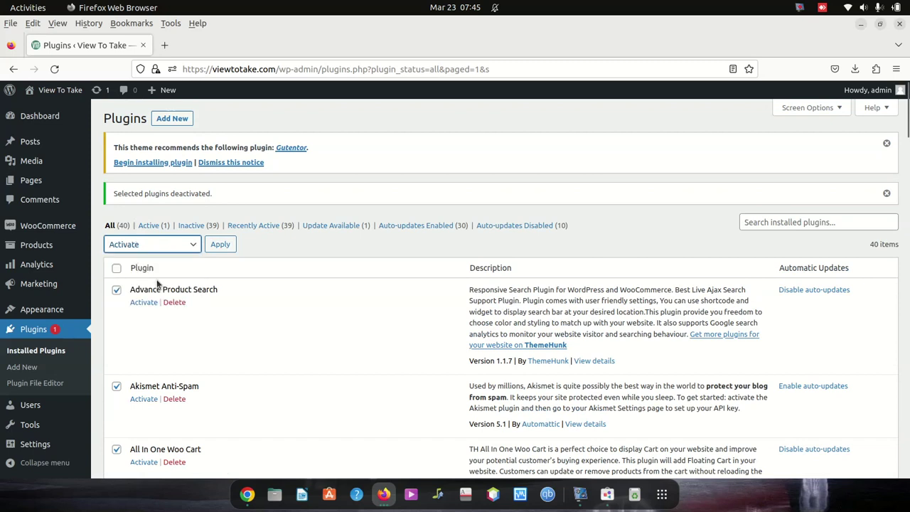
left_click(215, 246)
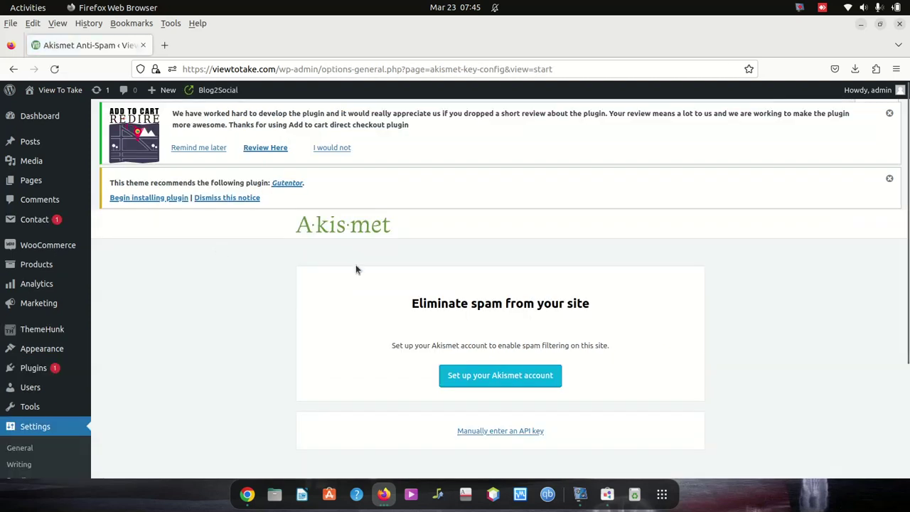
- Dismiss the Gutentor and direct checkout review notices on the Akismet page and open the manual API key entry
scroll(433, 276, "down", 4)
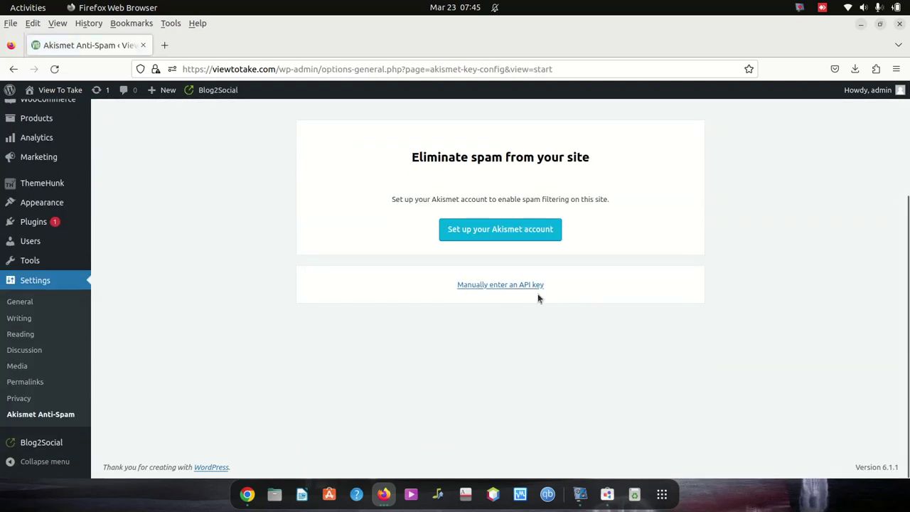
scroll(521, 285, "up", 4)
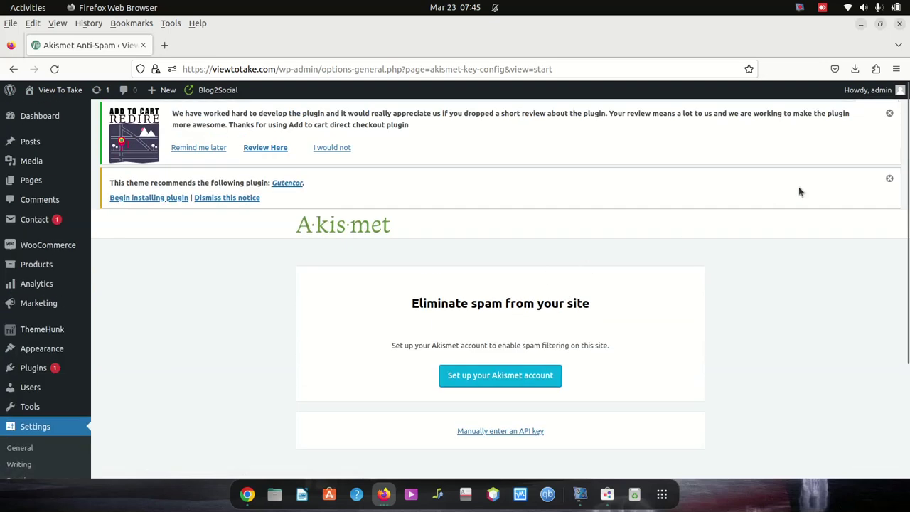
left_click(888, 181)
left_click(888, 113)
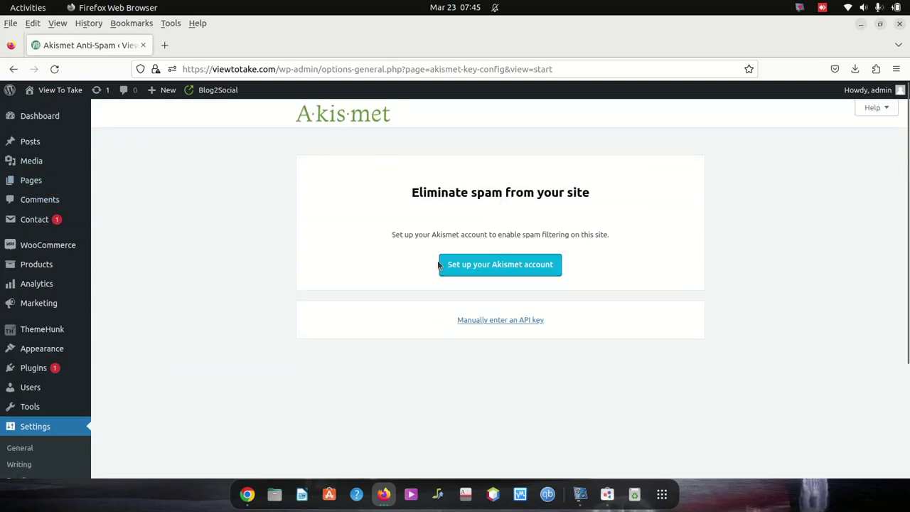
left_click(513, 321)
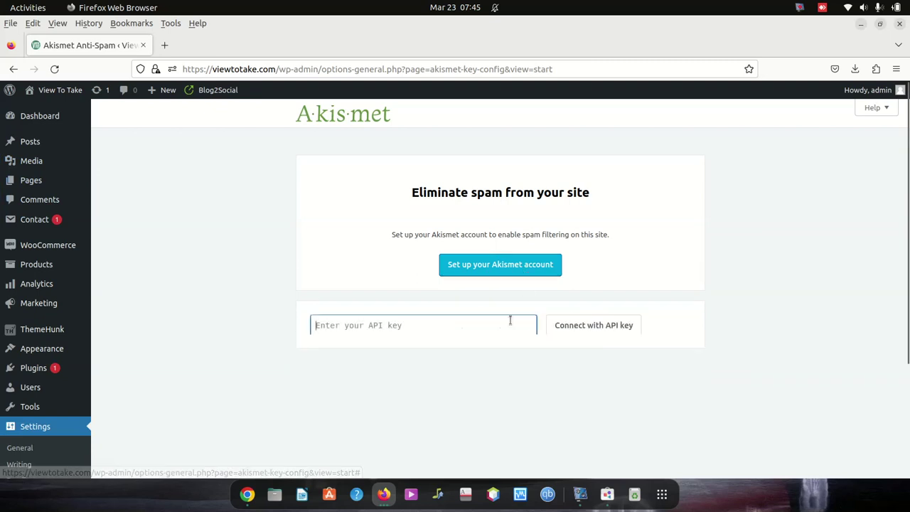
left_click(204, 185)
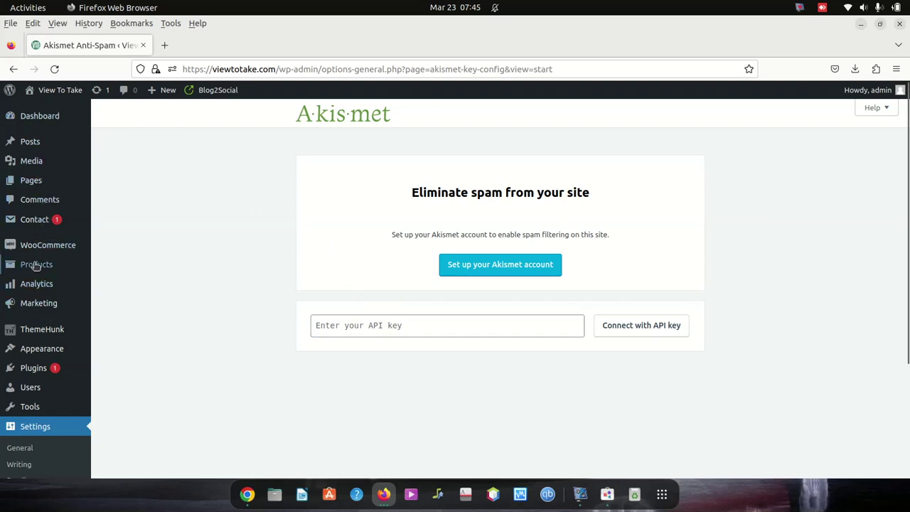
- Open the list of installed plugins and check which plugins at its beginning are active
scroll(35, 264, "down", 3)
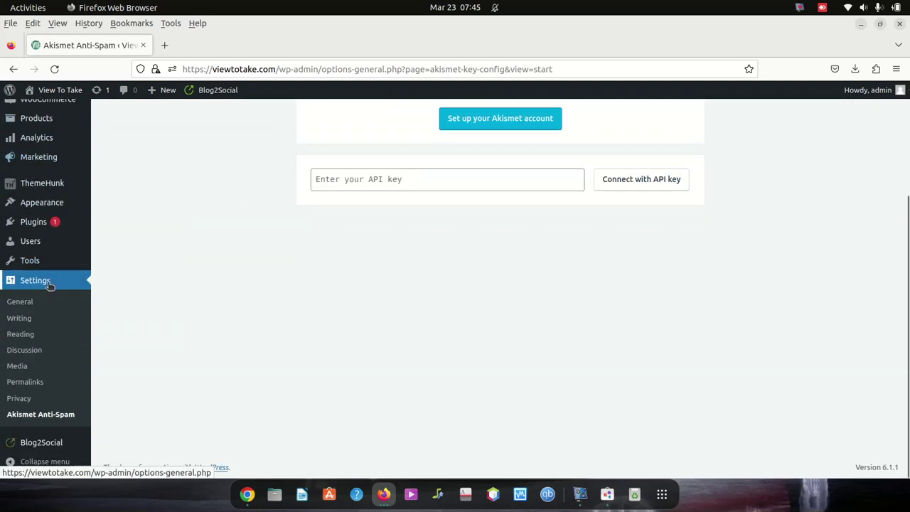
left_click(32, 229)
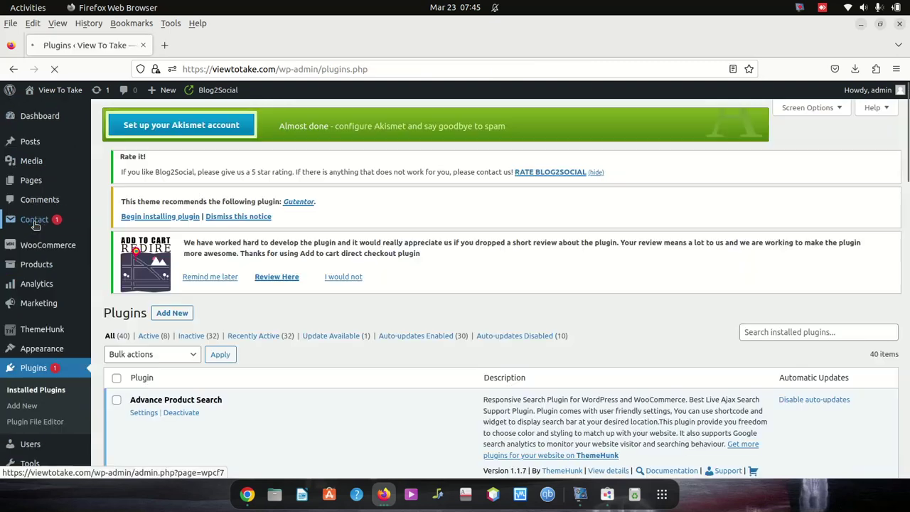
scroll(295, 262, "down", 5)
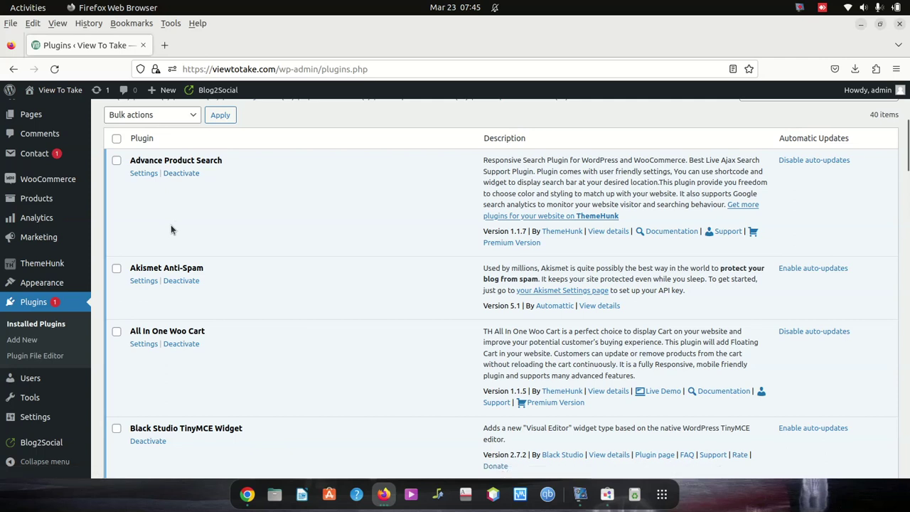
scroll(165, 260, "down", 3)
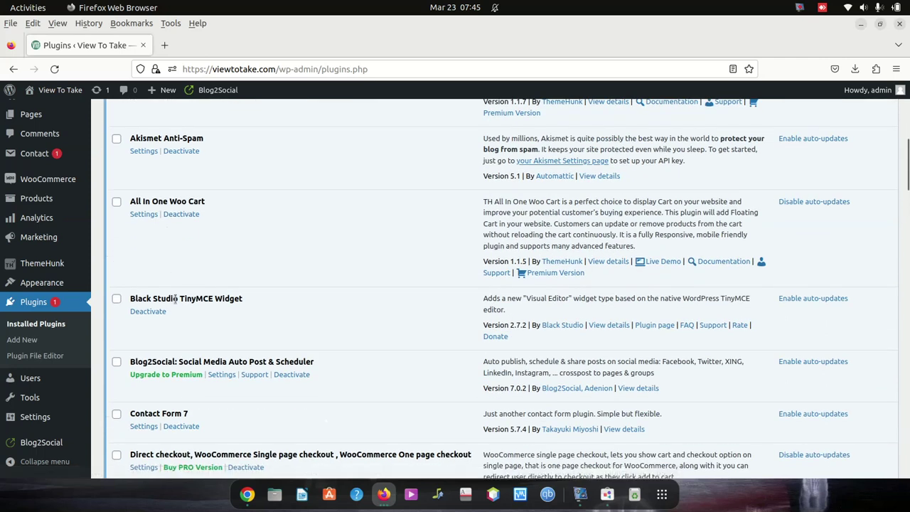
scroll(181, 302, "down", 3)
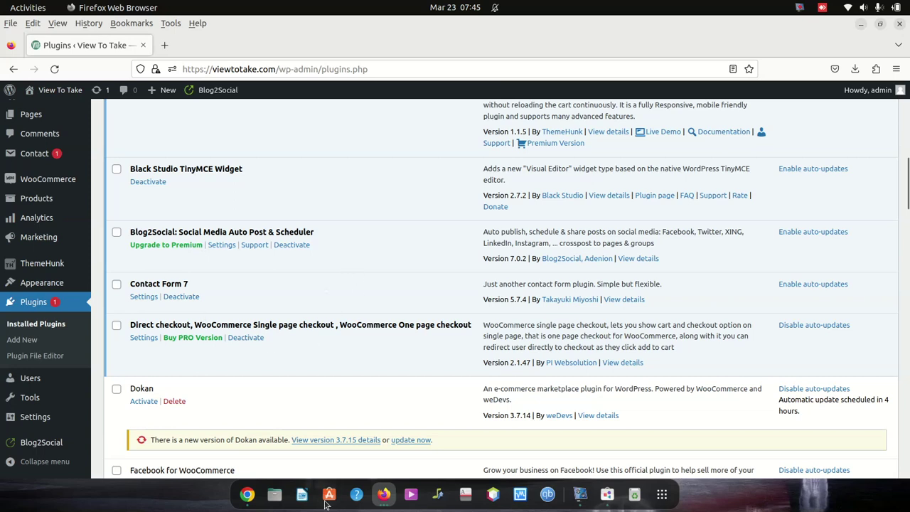
- Switch to Chrome, go to the shop's home page and add the IPhone 7 Pre-owned to the cart
left_click(247, 494)
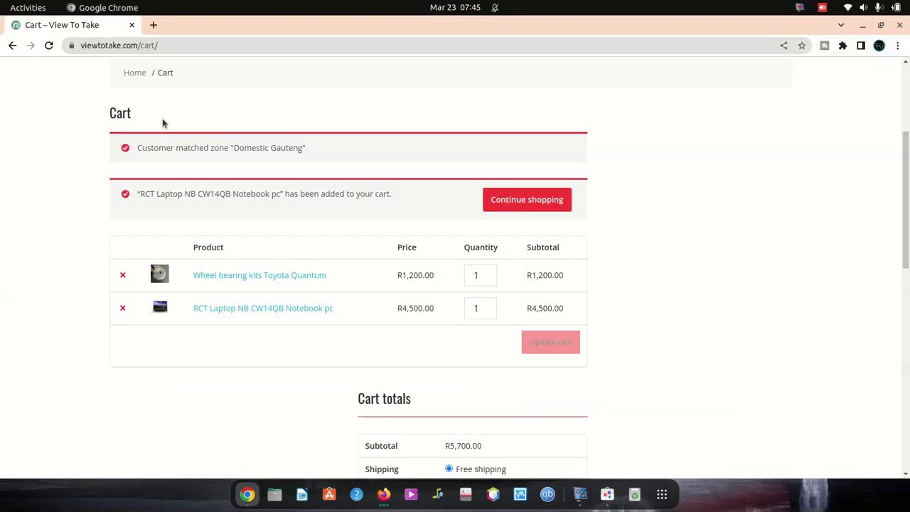
scroll(167, 135, "up", 3)
scroll(202, 154, "down", 3)
scroll(207, 154, "up", 4)
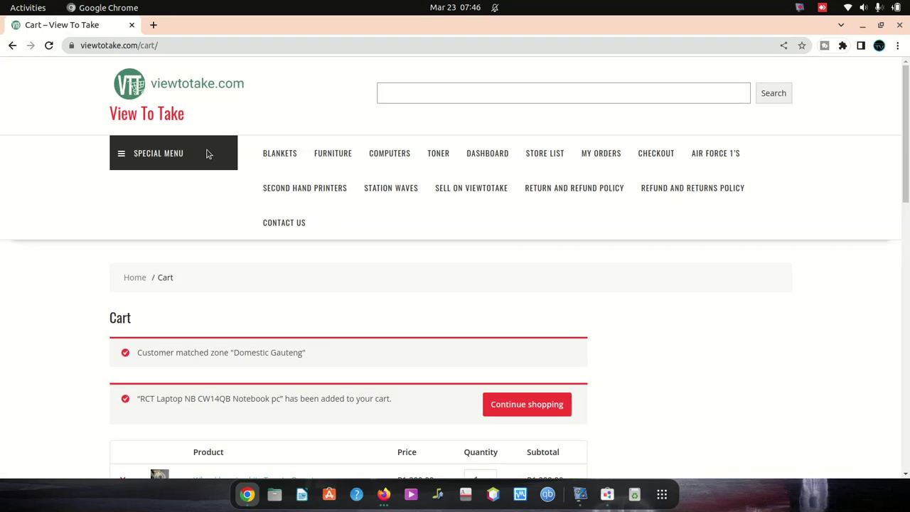
left_click(148, 87)
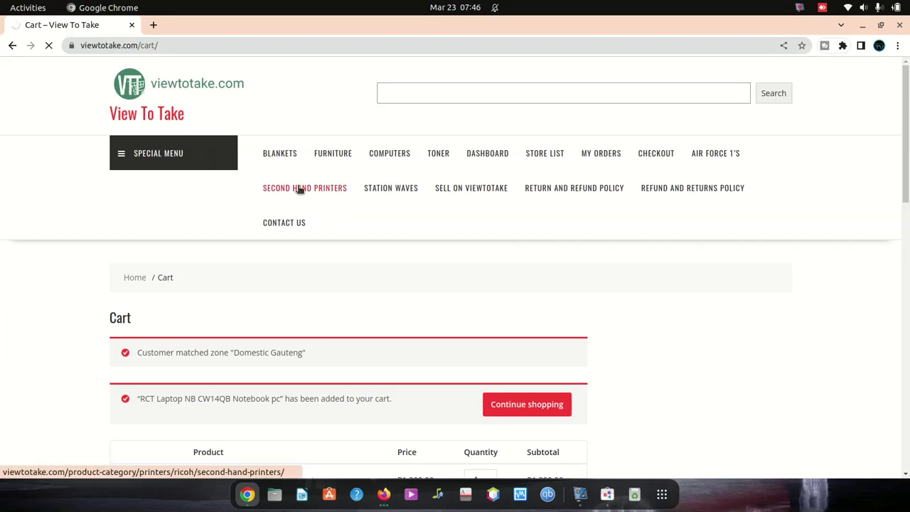
scroll(377, 203, "down", 7)
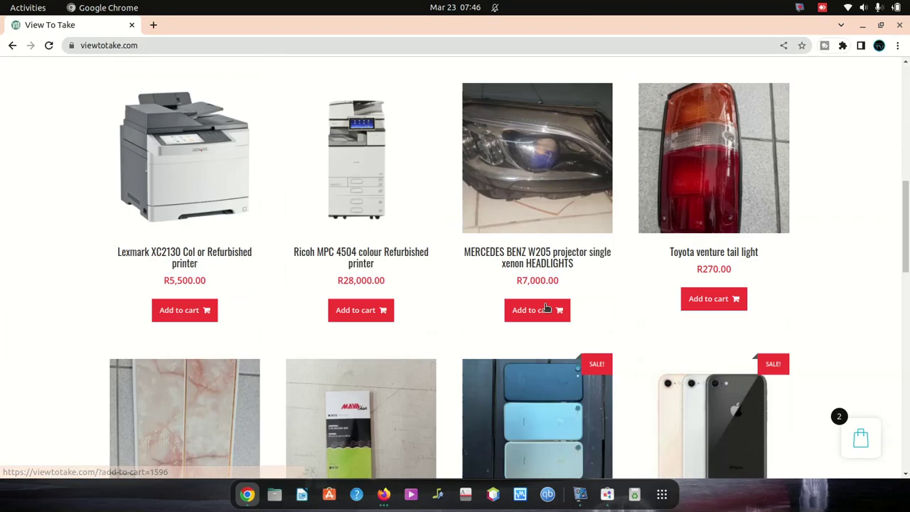
scroll(546, 307, "down", 6)
left_click(532, 157)
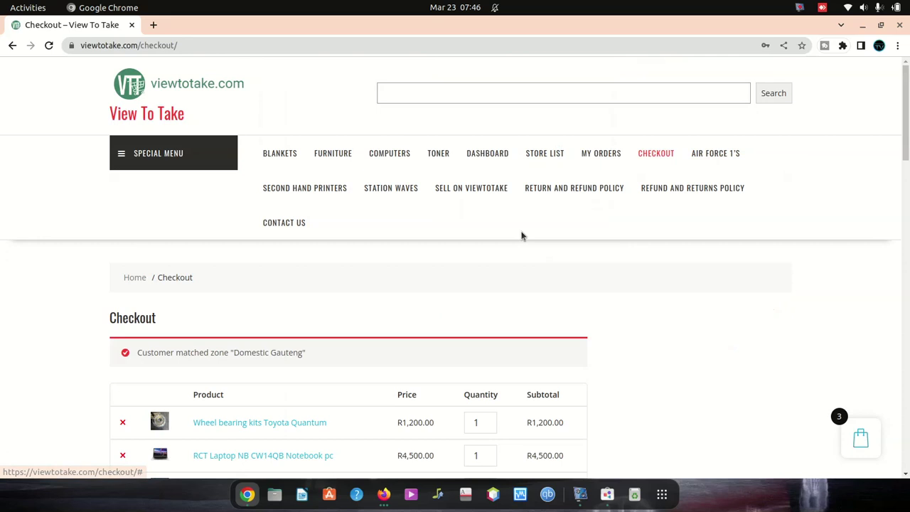
- Add the usb 3.0 to sata cable hard disk drive converter from the Computers category to the cart and check the checkout's product list
left_click(380, 155)
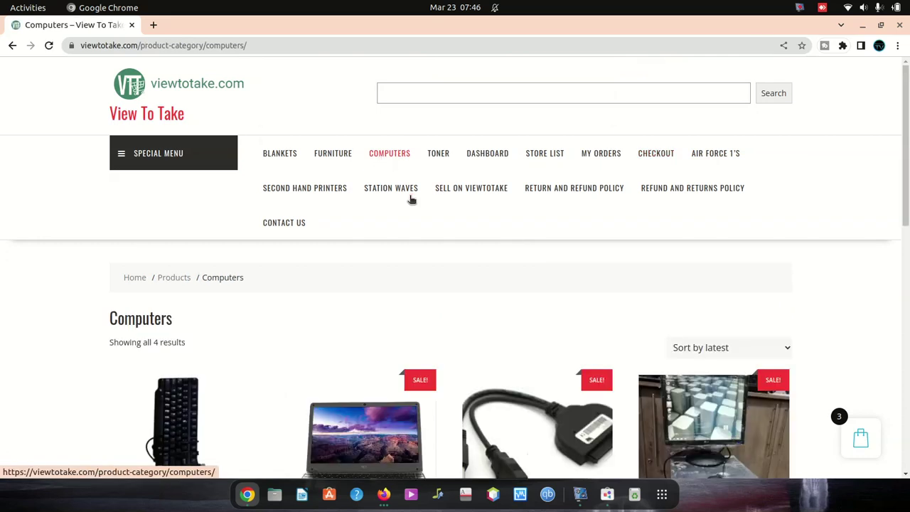
scroll(475, 285, "down", 3)
left_click(534, 346)
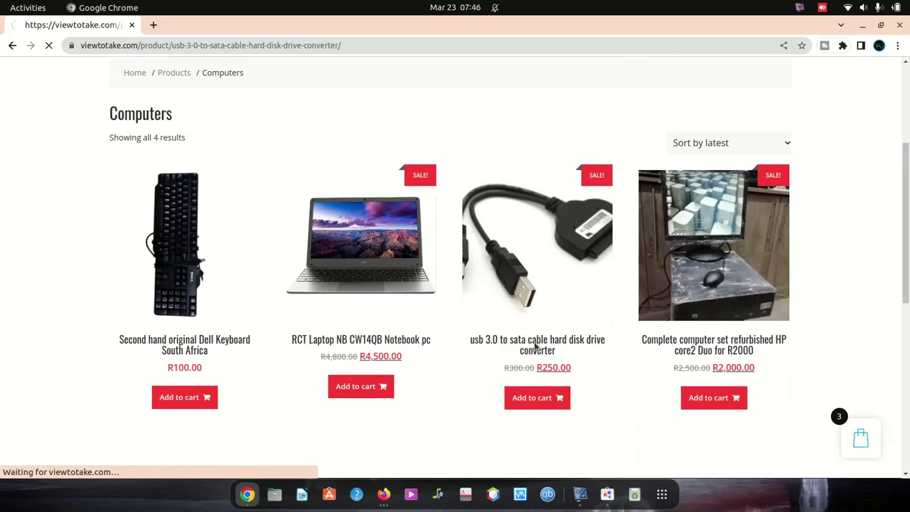
scroll(532, 327, "down", 3)
left_click(535, 115)
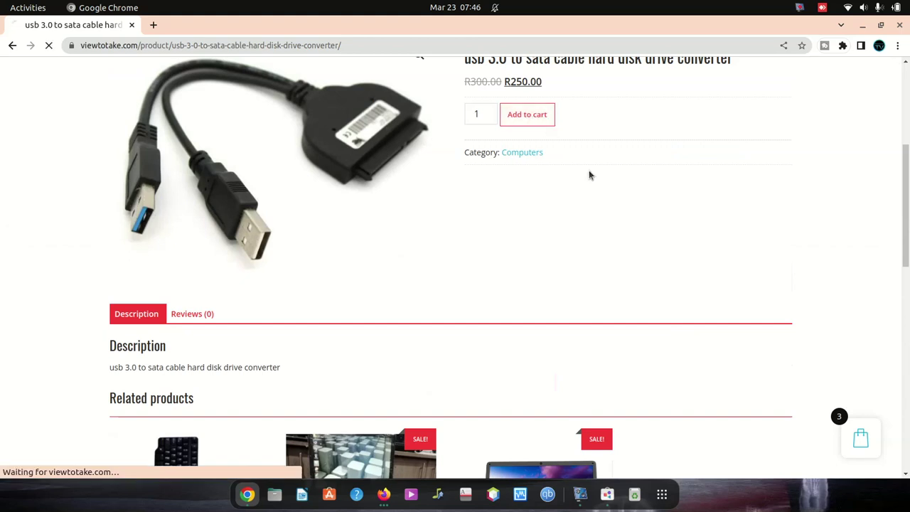
scroll(624, 228, "down", 5)
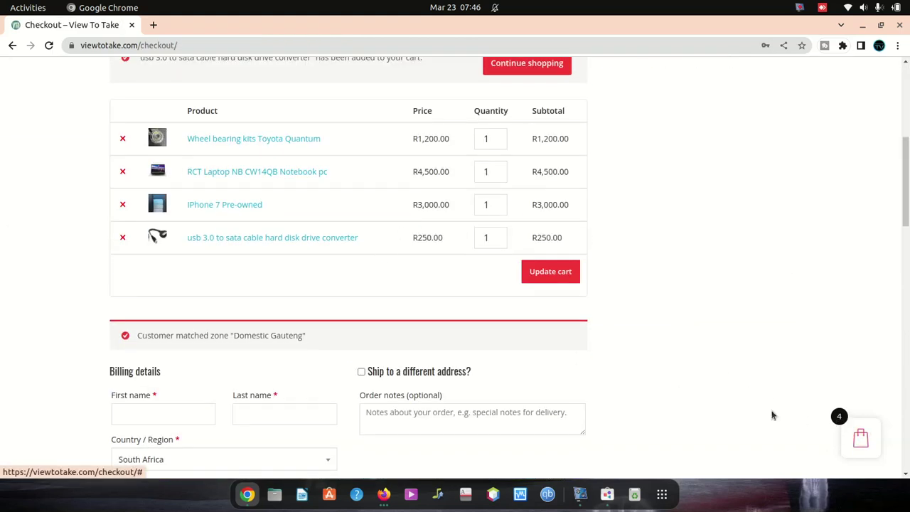
scroll(287, 256, "up", 5)
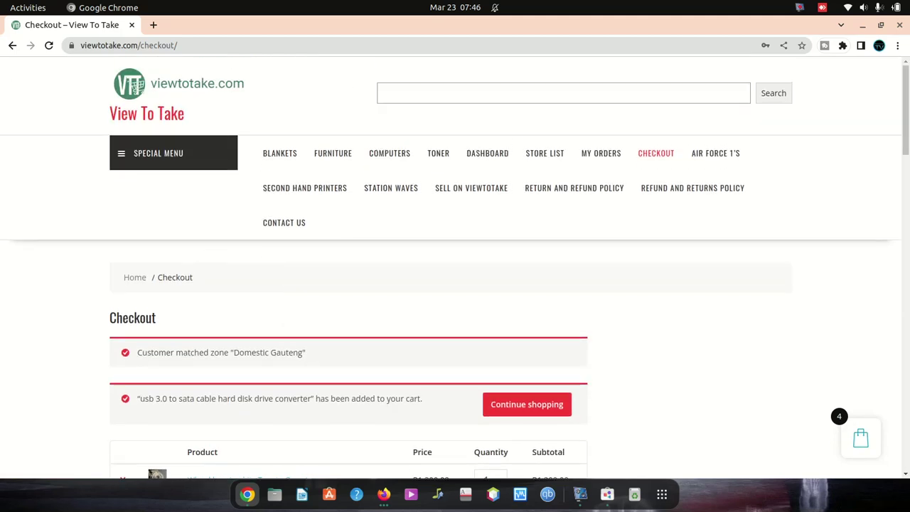
- Switch to Firefox, activate the Dokan plugin and check its entry in the plugin list
left_click(383, 494)
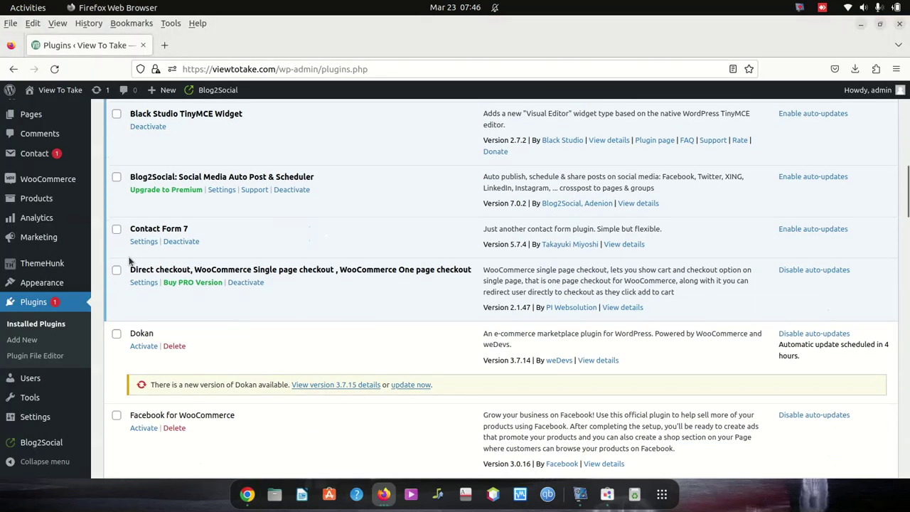
scroll(136, 260, "down", 5)
scroll(136, 260, "up", 3)
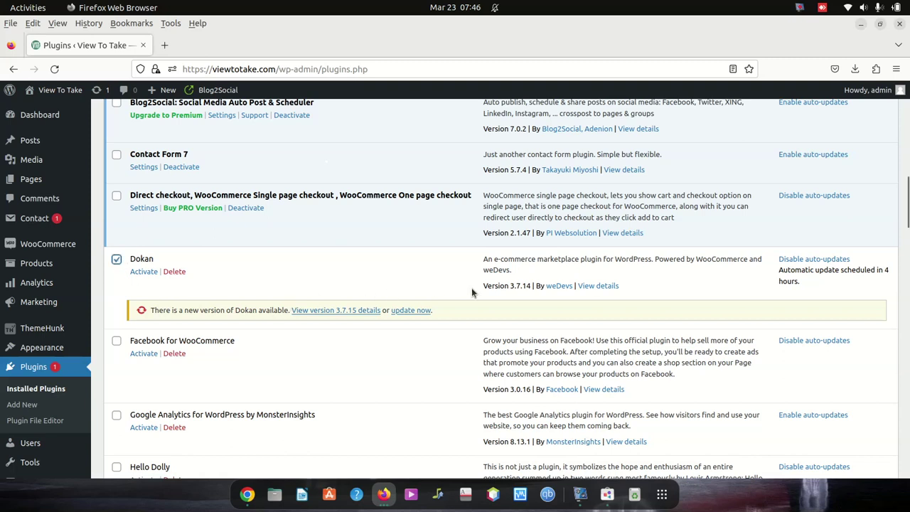
scroll(471, 291, "down", 4)
scroll(417, 264, "up", 2)
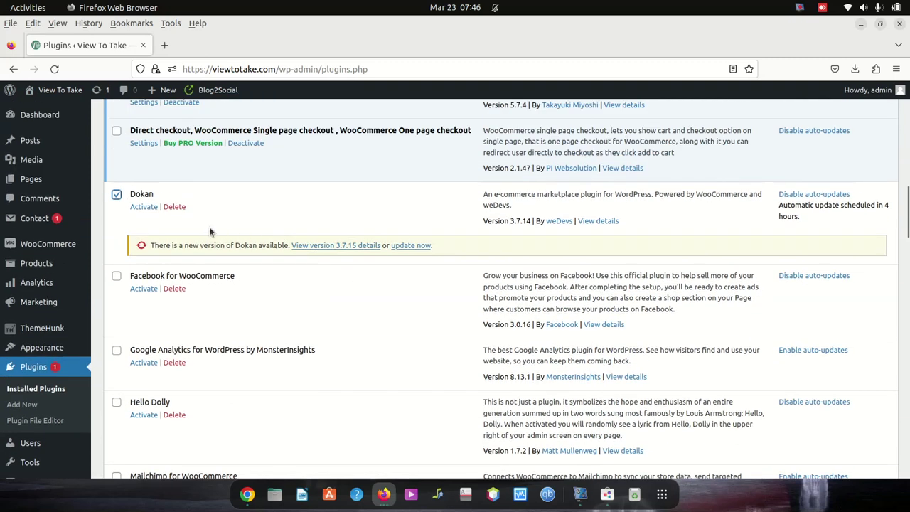
left_click(137, 206)
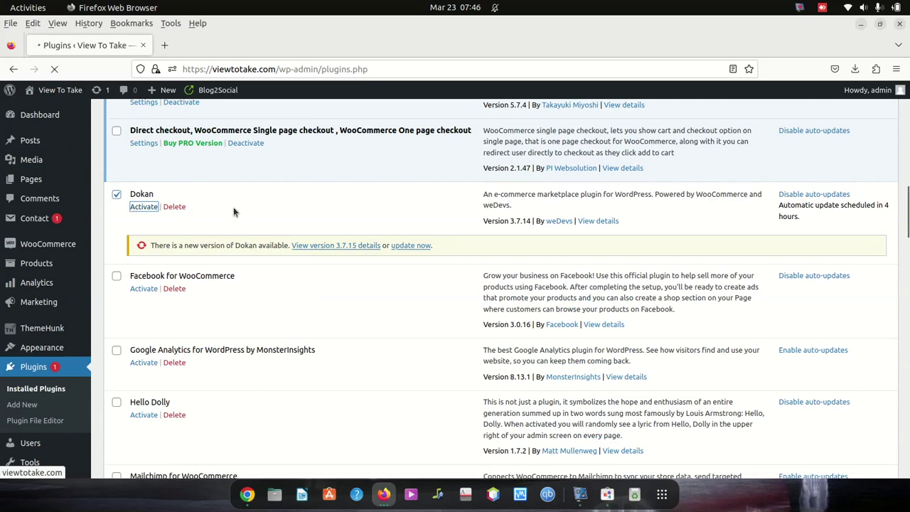
scroll(293, 224, "down", 10)
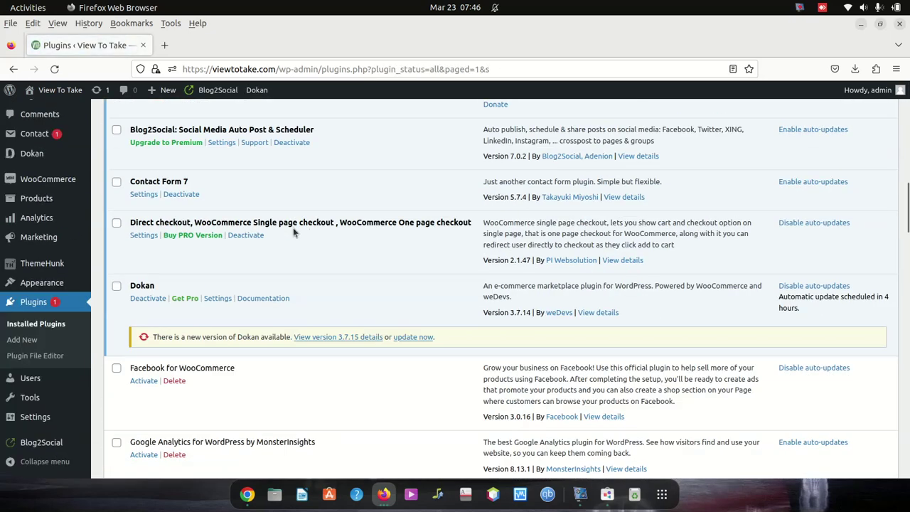
scroll(293, 227, "down", 5)
scroll(293, 227, "up", 3)
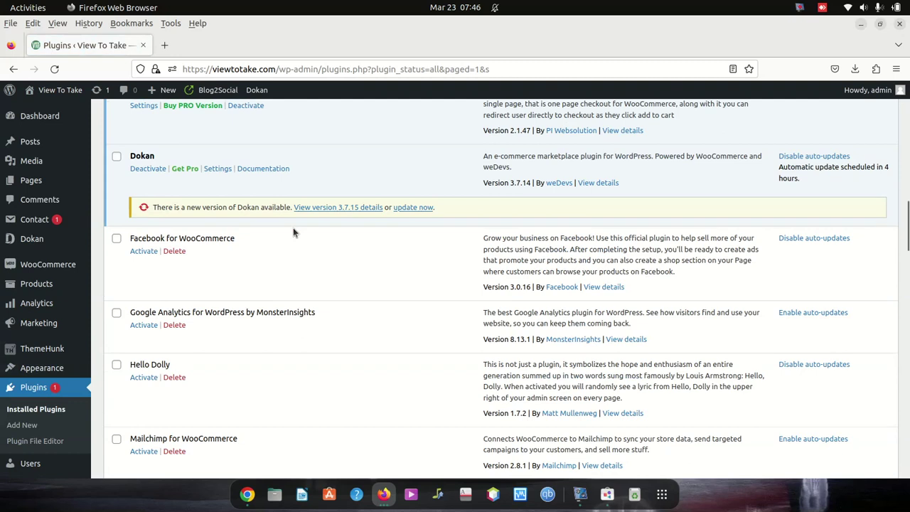
scroll(293, 227, "up", 1)
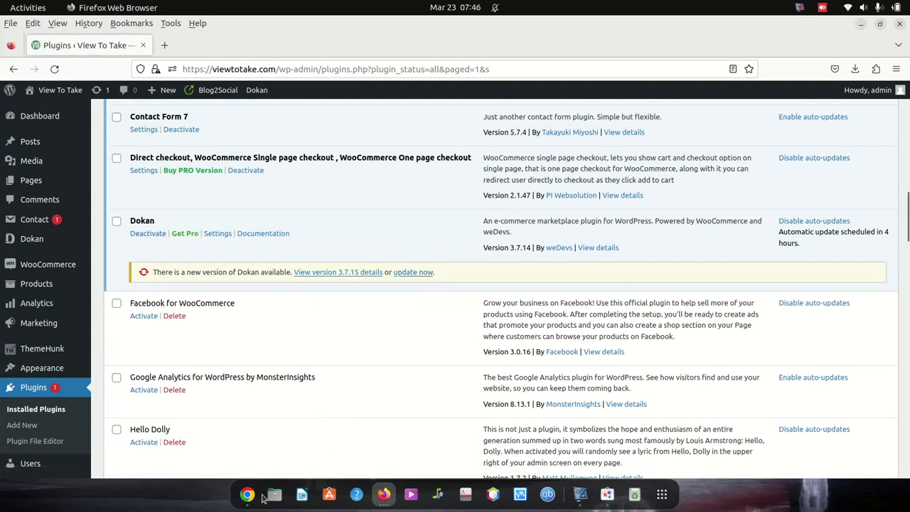
- Switch to Chrome and add the HP Laserjet 500 Toner CE255A Black Compatible from the Toner category to the cart
left_click(383, 498)
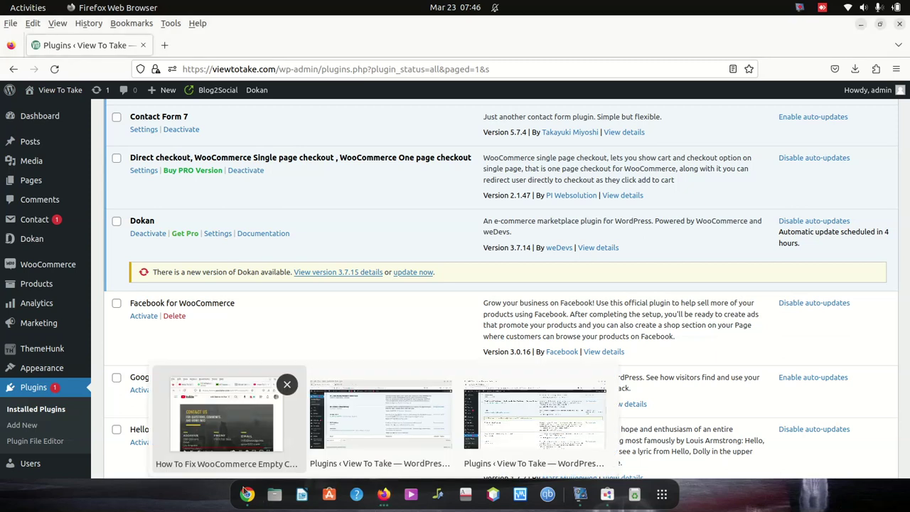
left_click(246, 496)
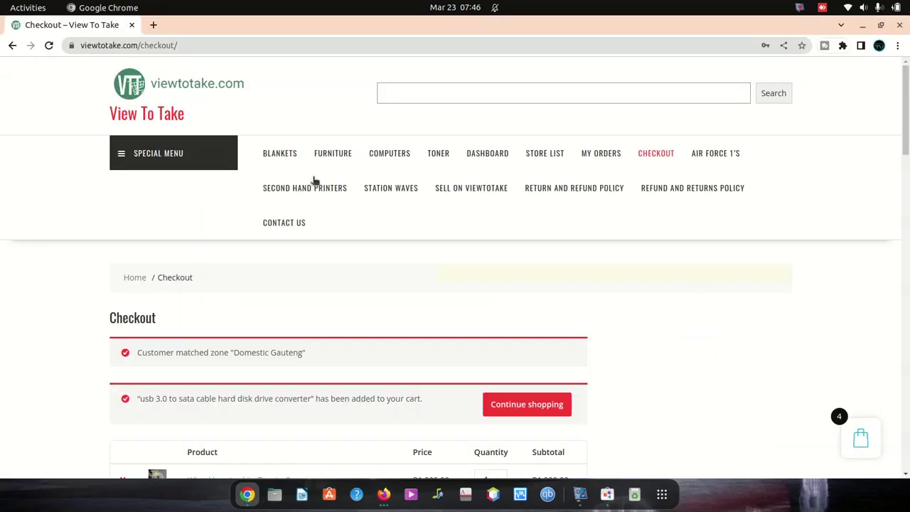
left_click(183, 93)
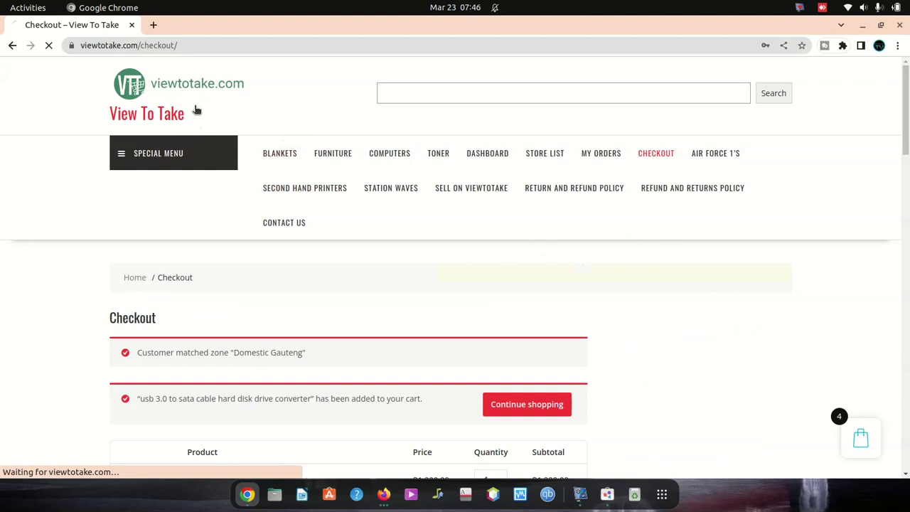
left_click(437, 157)
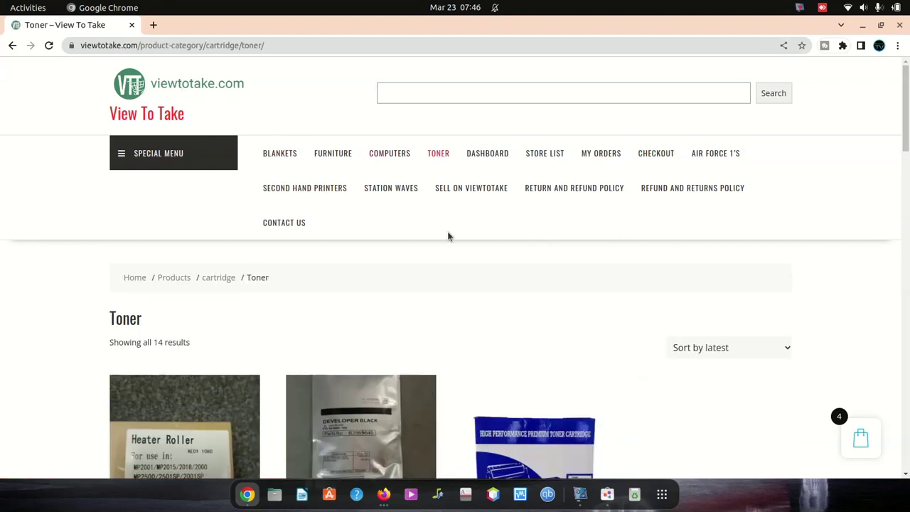
scroll(447, 260, "down", 7)
scroll(445, 268, "down", 4)
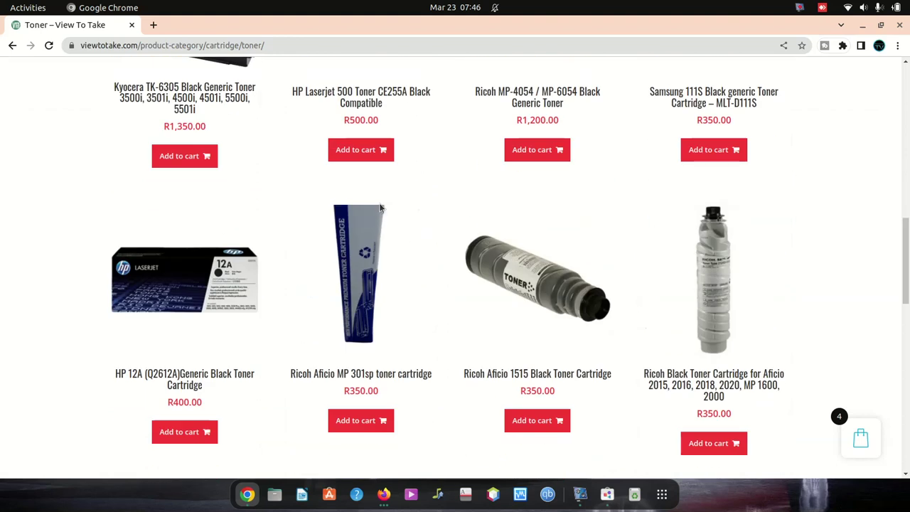
left_click(351, 94)
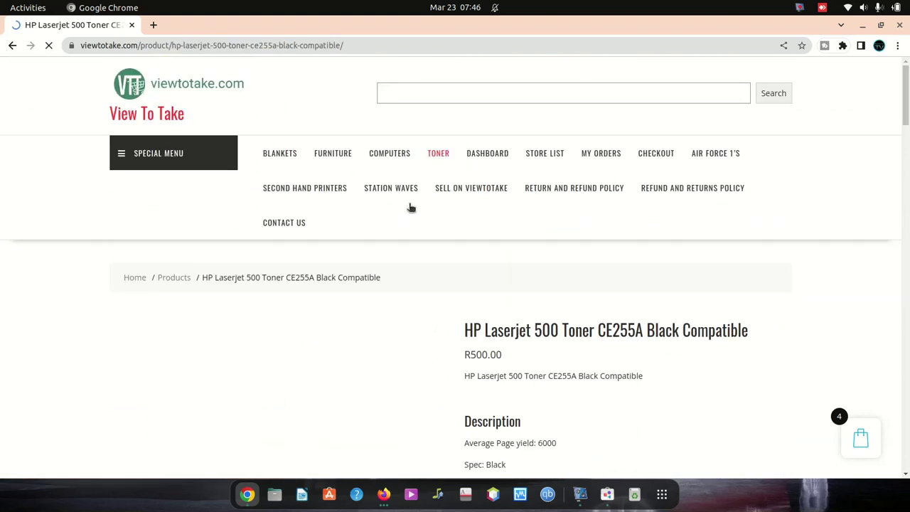
scroll(426, 216, "down", 5)
left_click(526, 192)
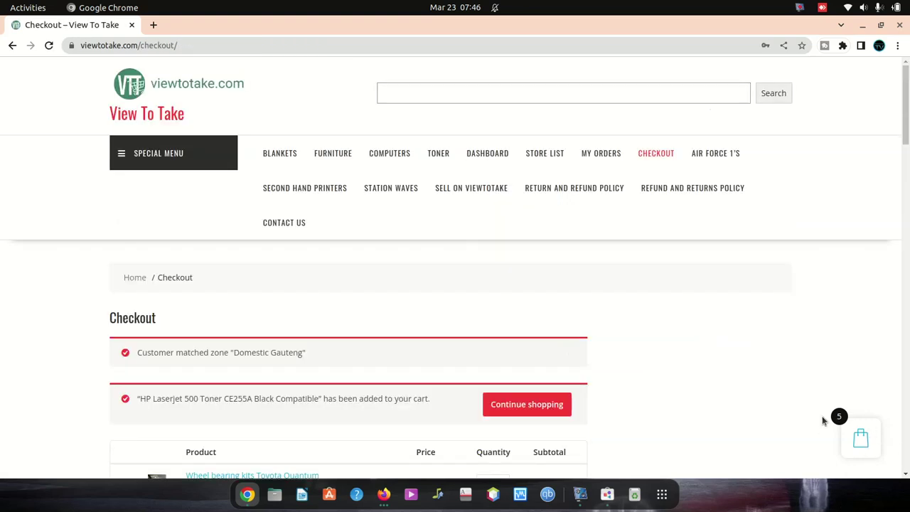
- Open the side cart and remove the Toyota Quantum wheel bearing kits, the usb 3.0 to sata cable and the HP Laserjet 500 toner
left_click(860, 437)
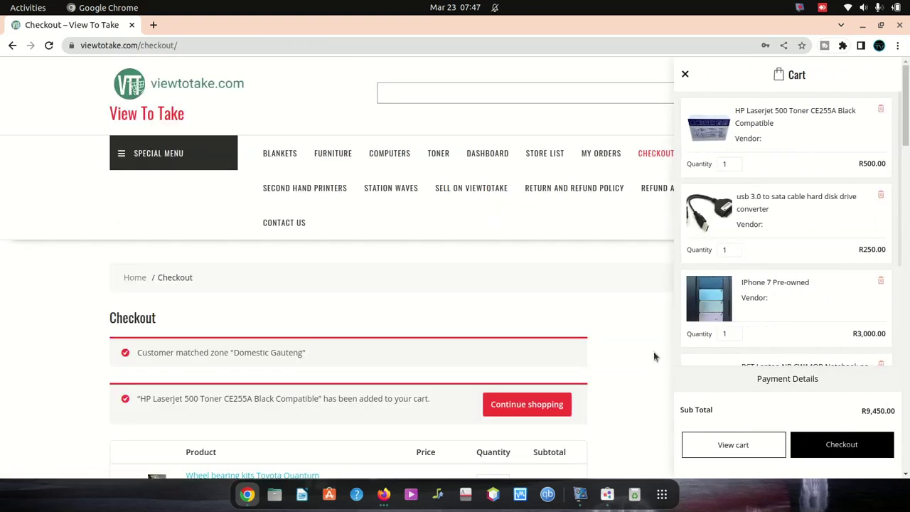
left_click(573, 280)
left_click(861, 435)
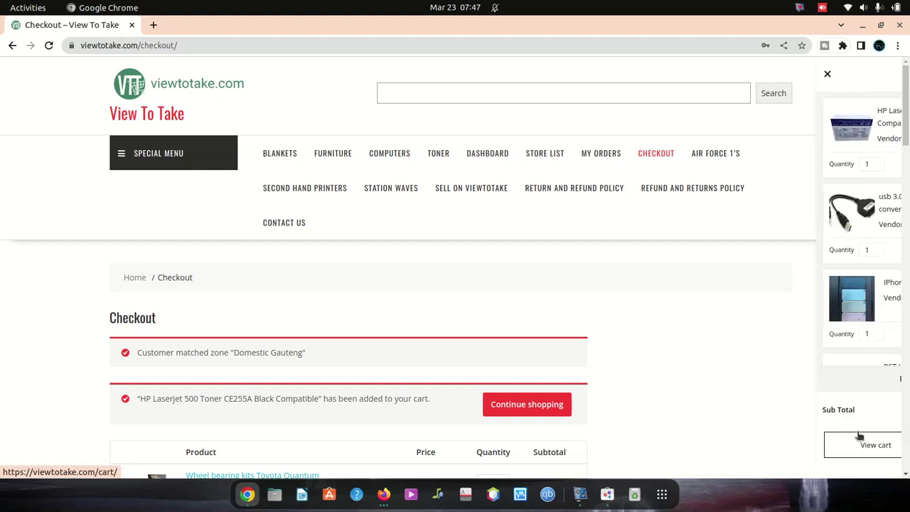
scroll(881, 302, "down", 5)
left_click(881, 294)
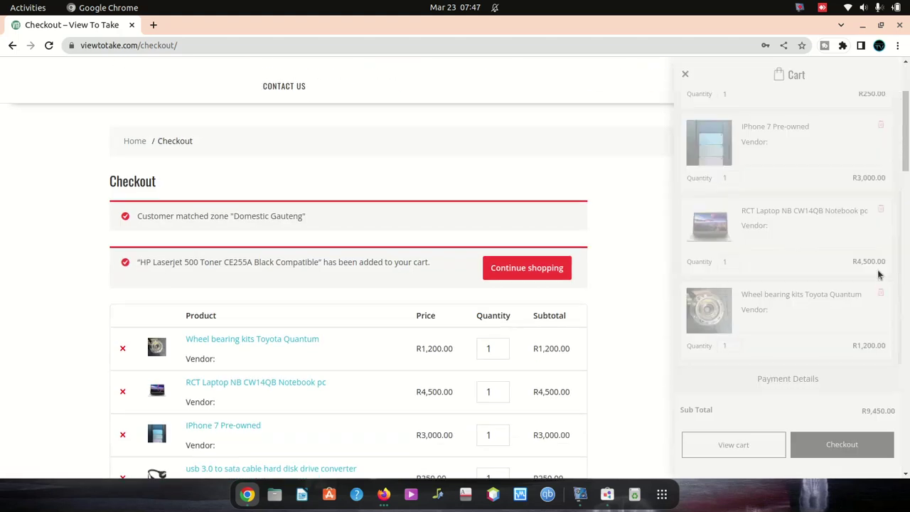
left_click(882, 197)
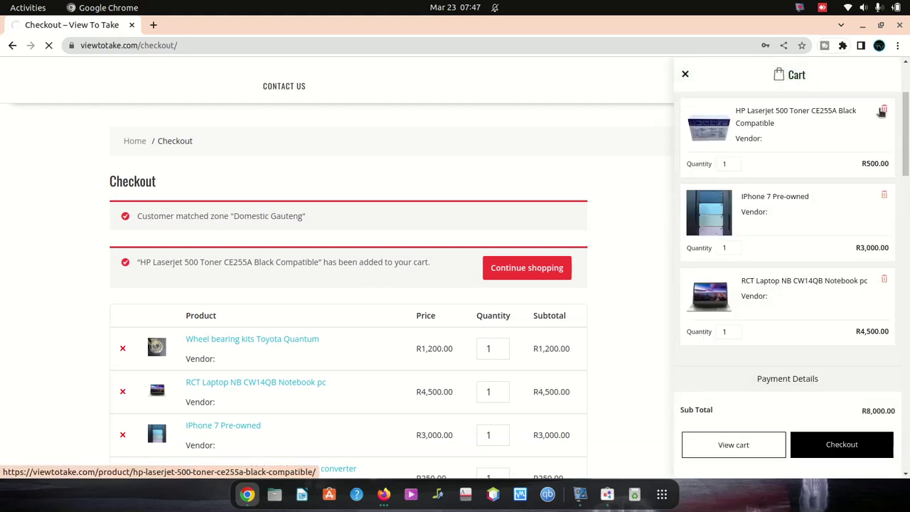
left_click(881, 111)
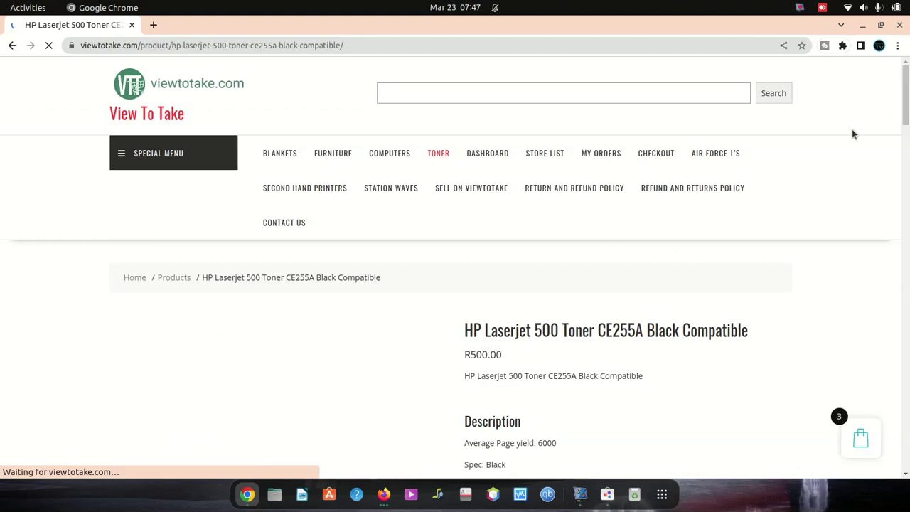
- Reopen the side cart and remove the RCT Laptop and the IPhone 7 Pre-owned to empty it
scroll(767, 362, "down", 5)
left_click(856, 436)
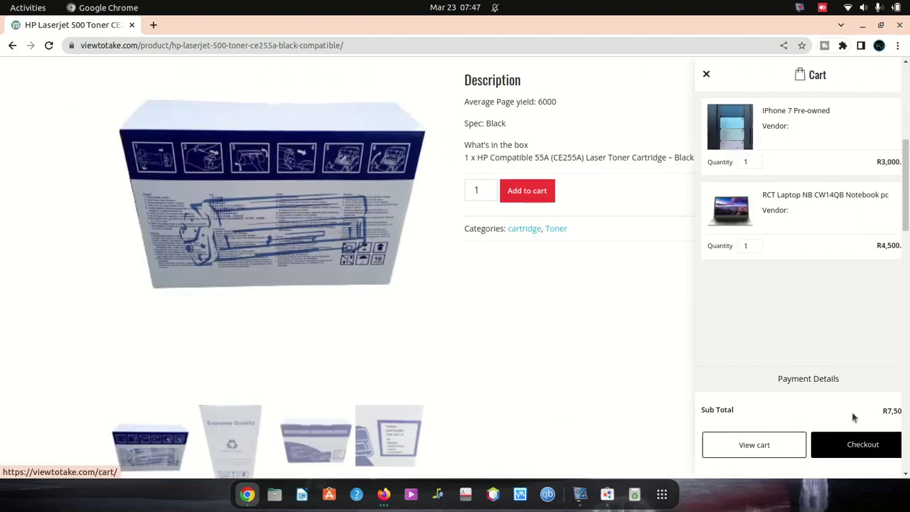
left_click(884, 194)
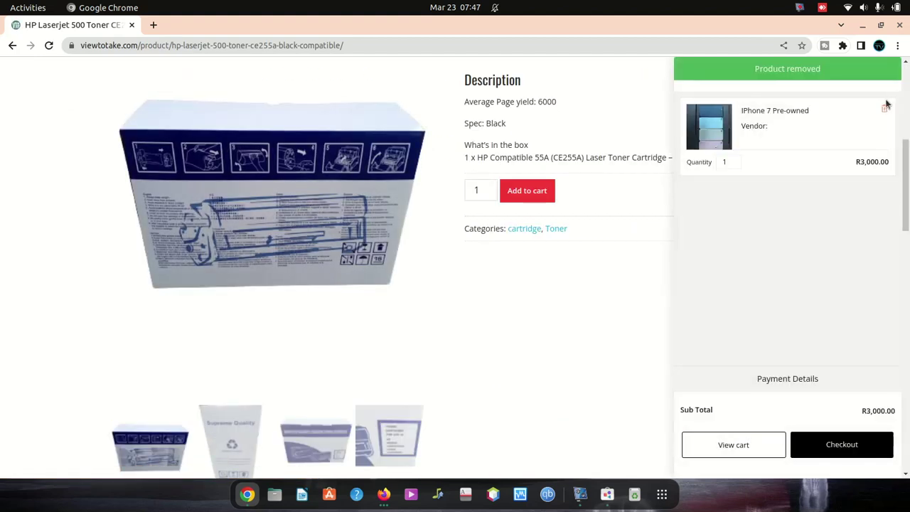
left_click(885, 111)
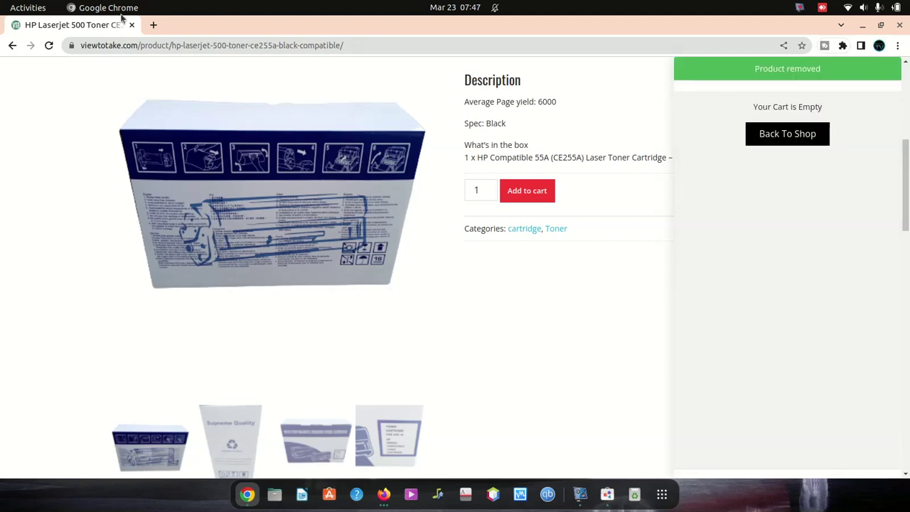
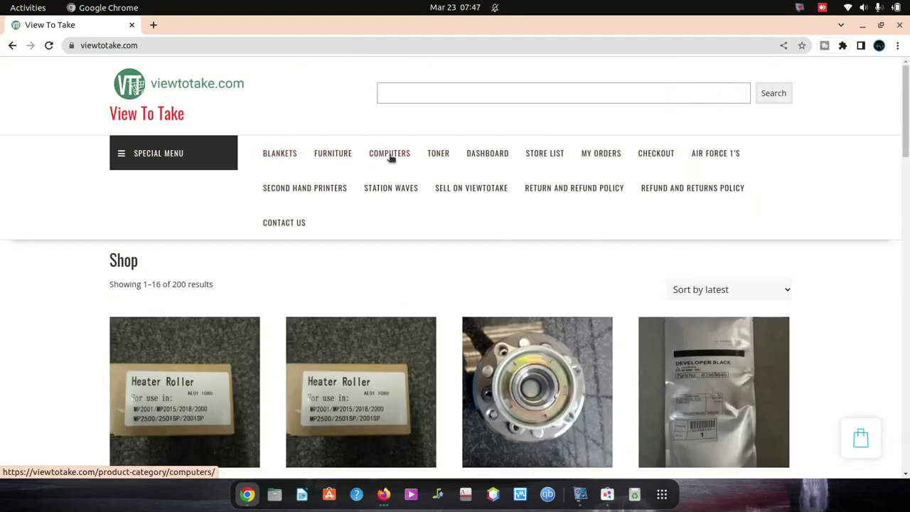
- Add the RCT Laptop NB CW14QB Notebook pc from the Computers category to the cart and check the side cart's contents
left_click(388, 154)
scroll(399, 176, "down", 5)
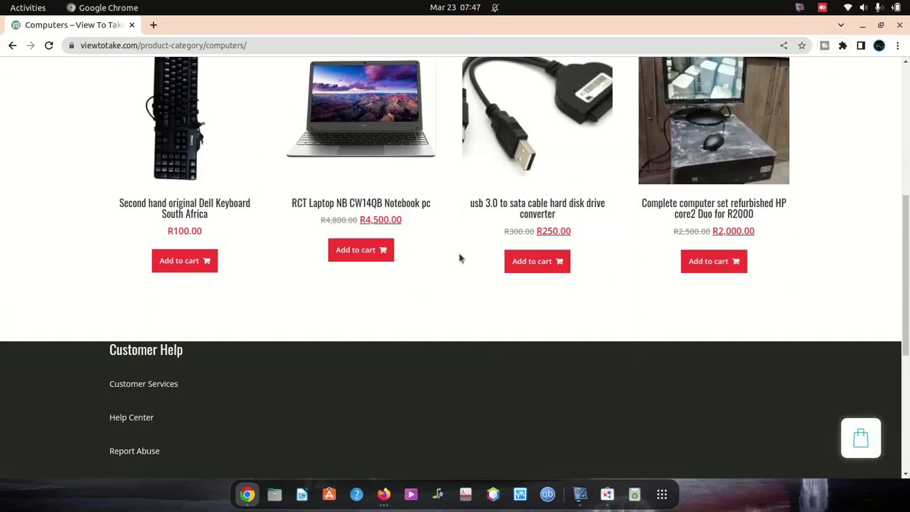
left_click(393, 206)
scroll(516, 211, "down", 5)
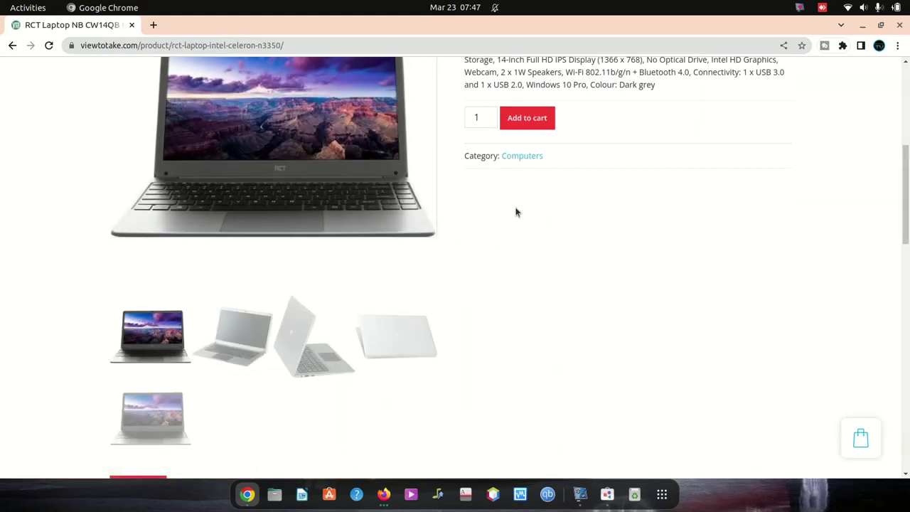
left_click(536, 120)
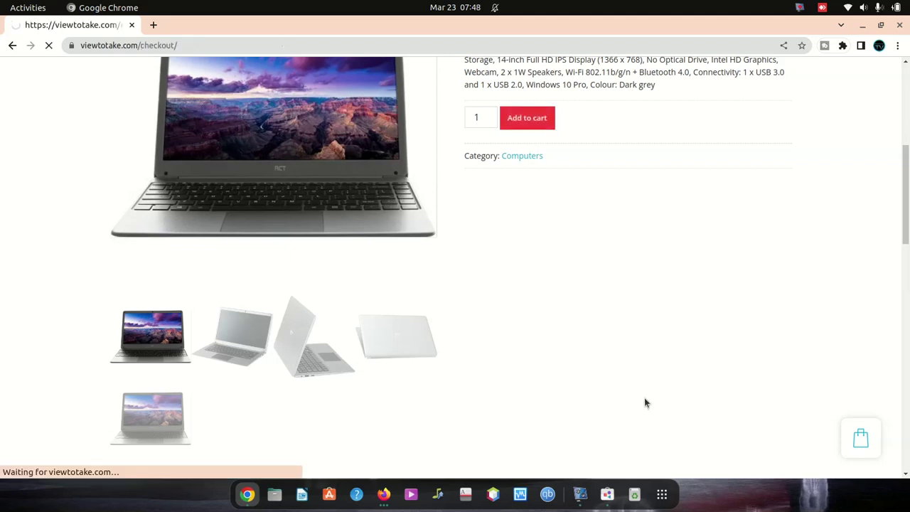
left_click(850, 436)
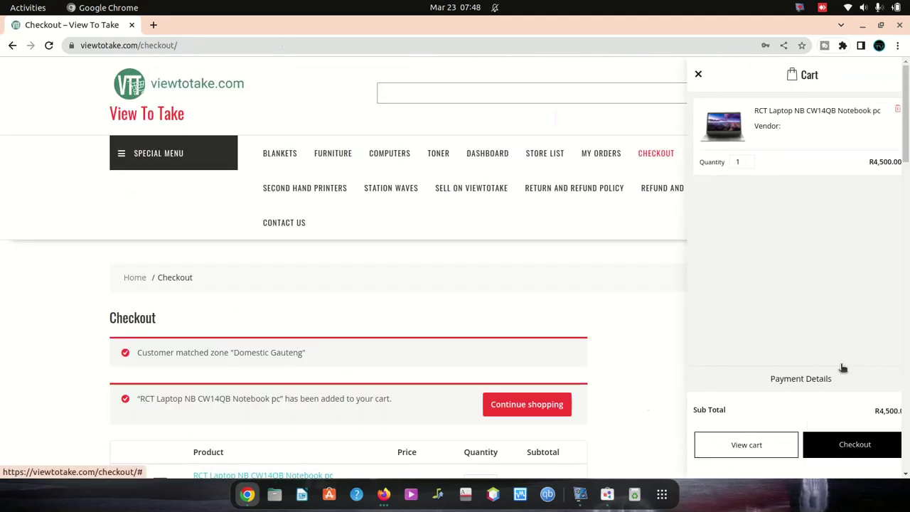
left_click(508, 287)
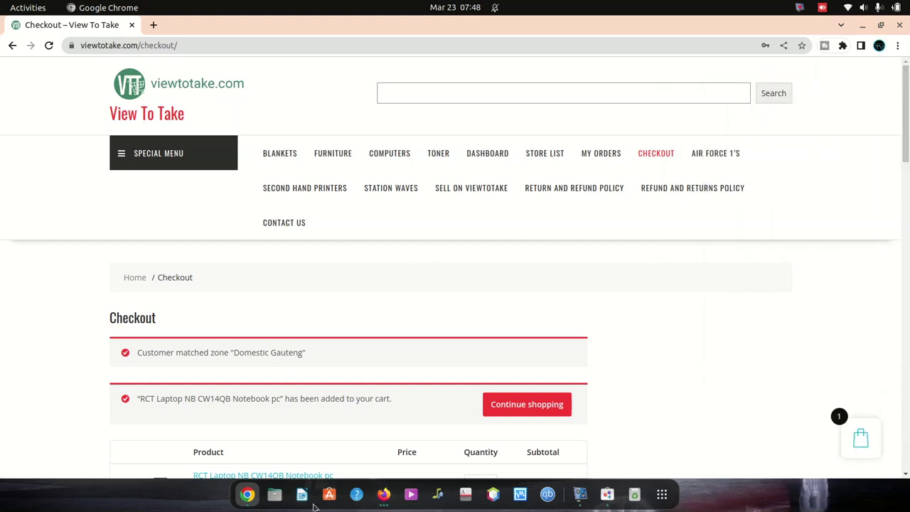
- Switch to Firefox and look through the installed plugins for those still inactive
left_click(384, 495)
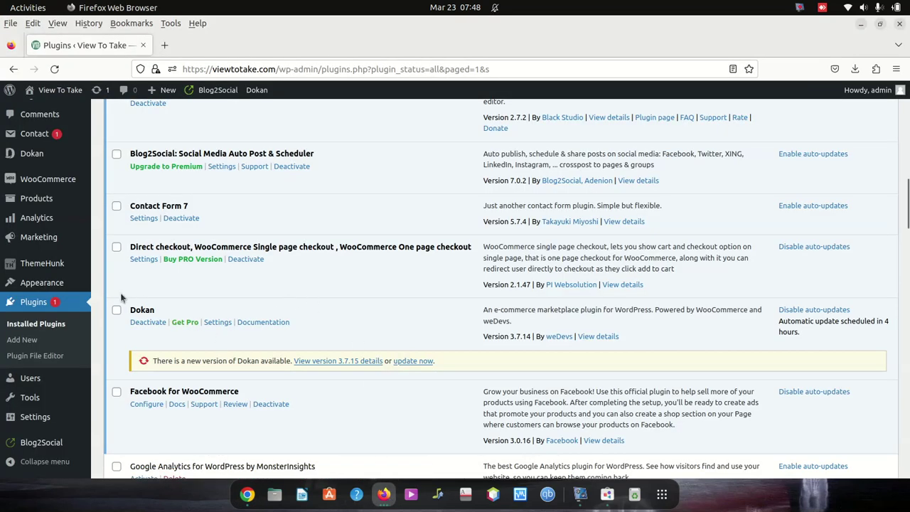
scroll(121, 298, "up", 2)
scroll(135, 290, "up", 2)
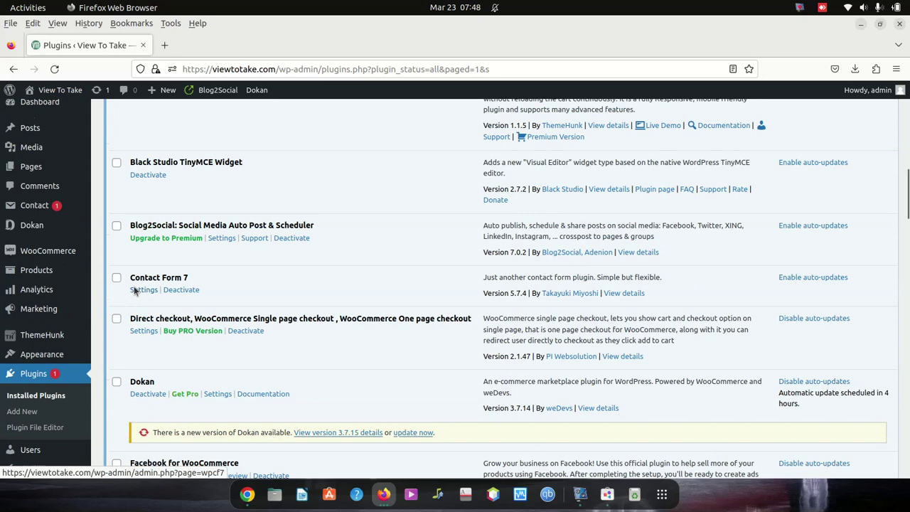
scroll(158, 252, "up", 10)
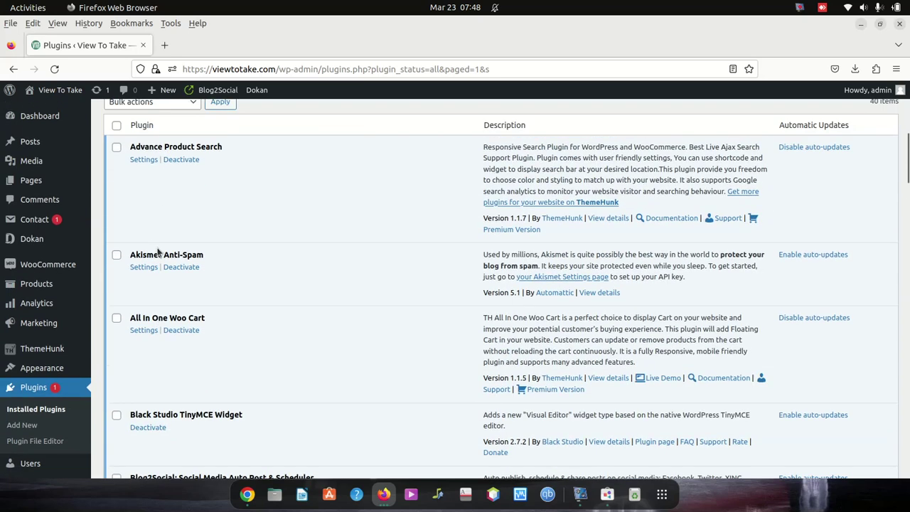
scroll(158, 252, "down", 20)
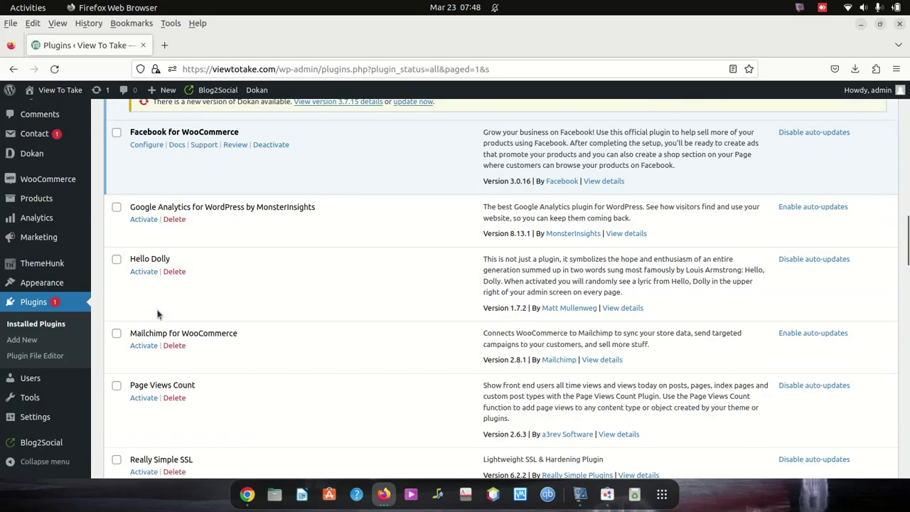
scroll(158, 315, "up", 6)
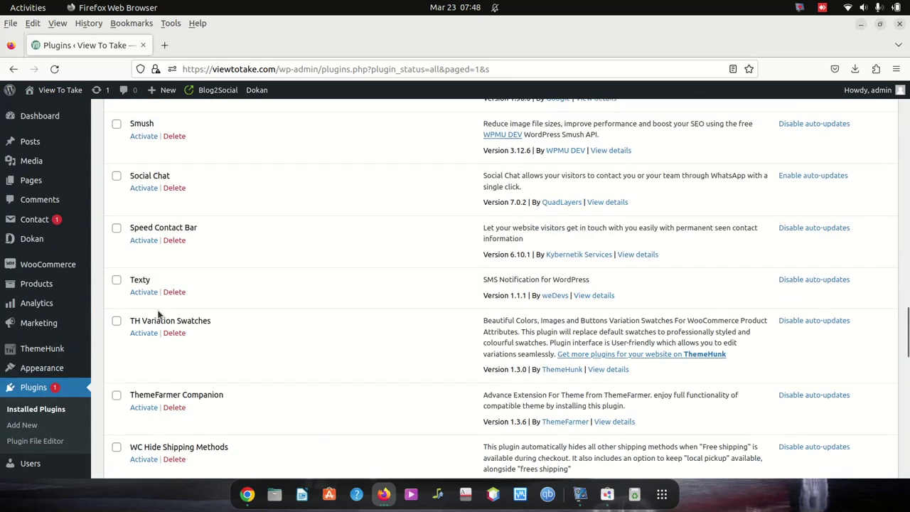
scroll(158, 315, "up", 2)
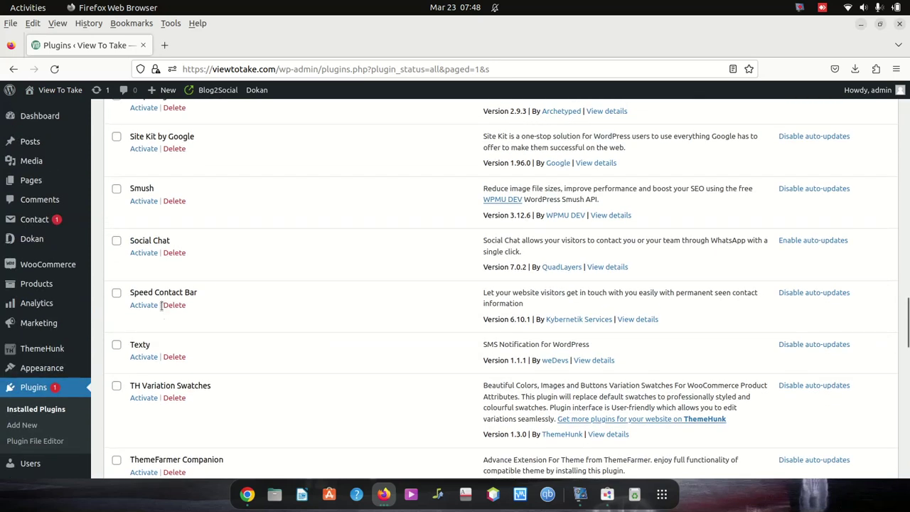
scroll(161, 305, "up", 2)
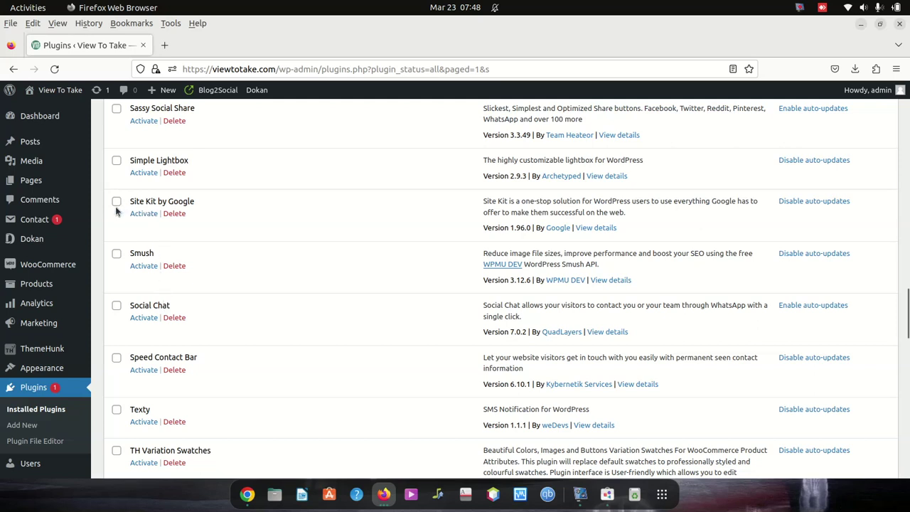
- Select the Smush, Social Chat, Speed Contact Bar, Texty and TH Variation Swatches plugins
left_click(116, 253)
left_click(117, 305)
left_click(116, 358)
left_click(117, 409)
scroll(116, 398, "down", 2)
left_click(116, 382)
- Add ThemeFarmer Companion, WC Hide Shipping Methods, weMail and WooCommerce to the plugin selection
scroll(122, 426, "down", 2)
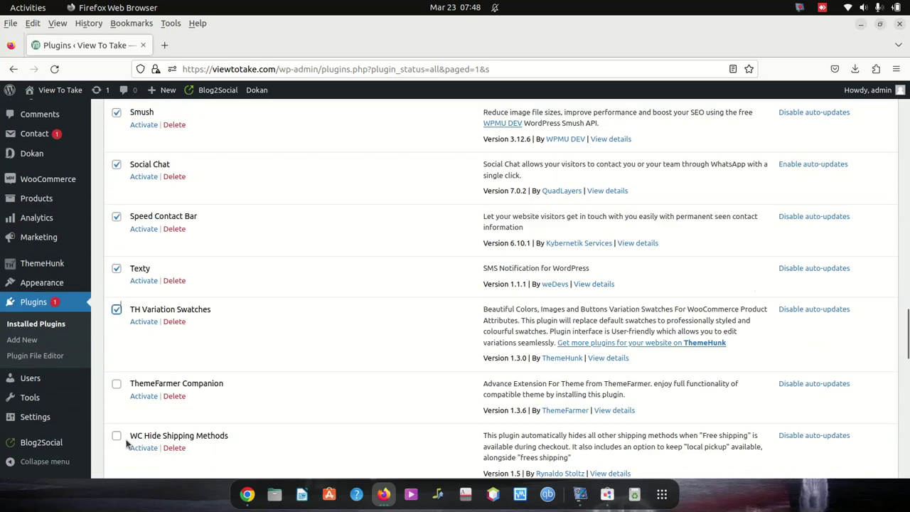
scroll(126, 443, "down", 3)
left_click(117, 266)
left_click(117, 318)
left_click(117, 380)
left_click(117, 421)
scroll(121, 422, "down", 1)
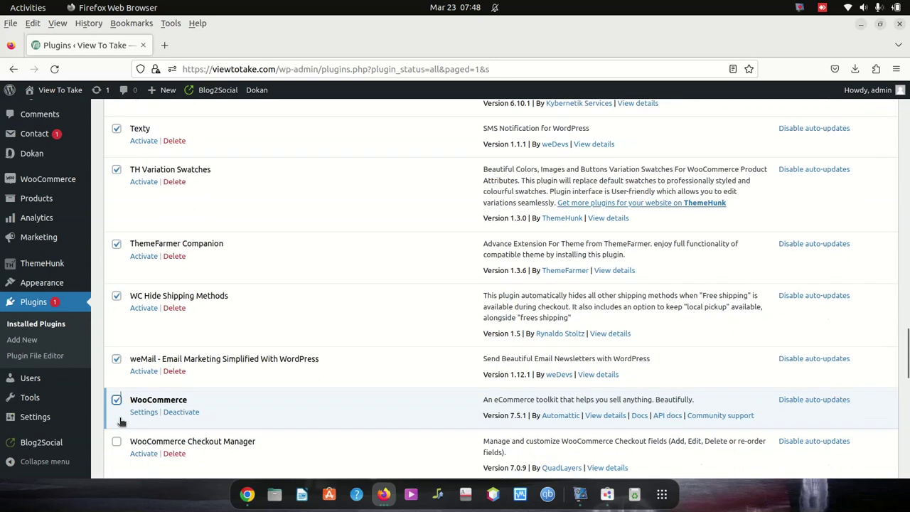
scroll(121, 422, "down", 4)
- Select every plugin in the list and apply the Activate bulk action to them
scroll(117, 313, "up", 20)
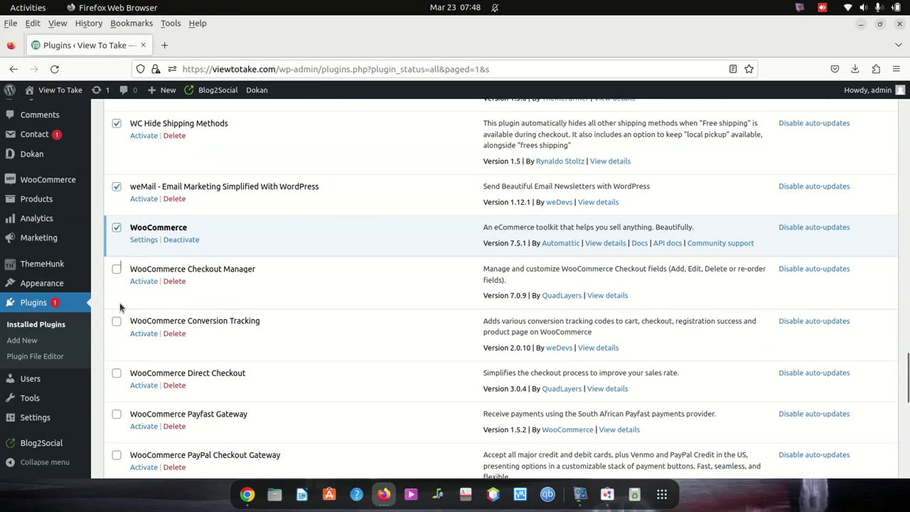
scroll(120, 307, "up", 10)
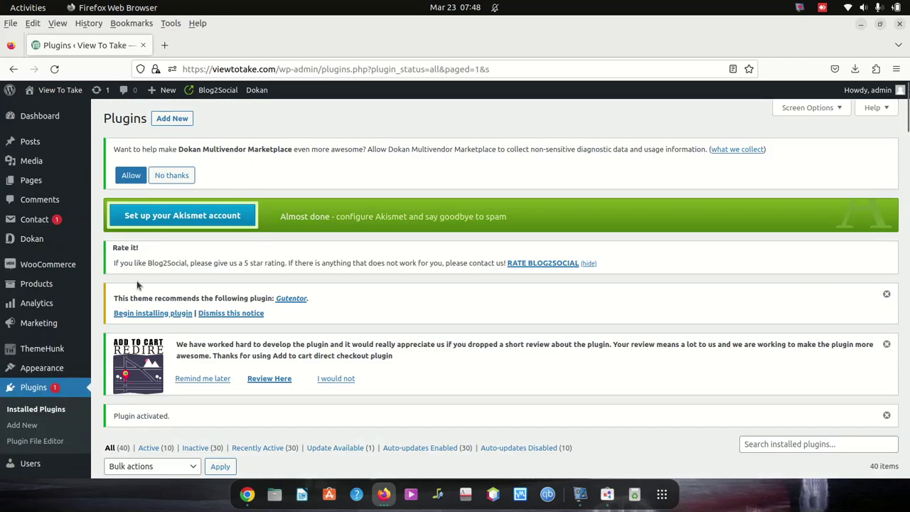
scroll(157, 273, "down", 6)
left_click(116, 230)
left_click(170, 208)
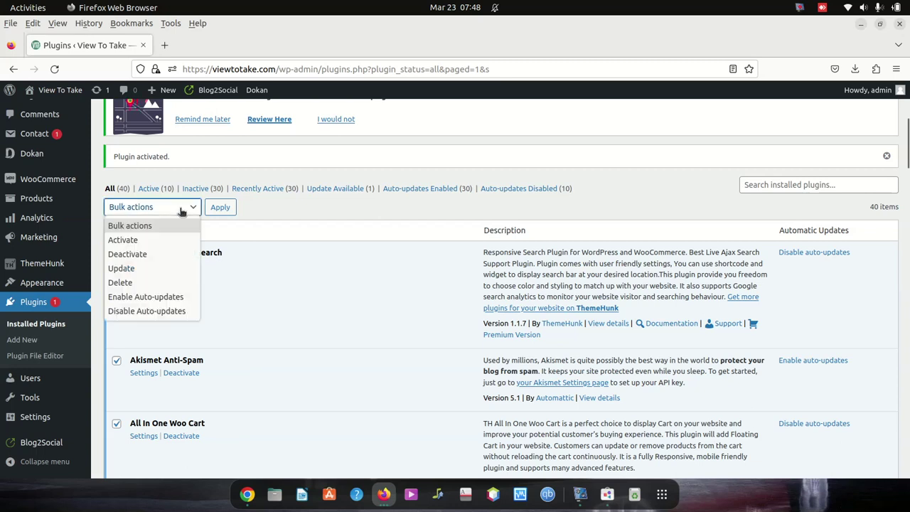
left_click(134, 240)
left_click(222, 211)
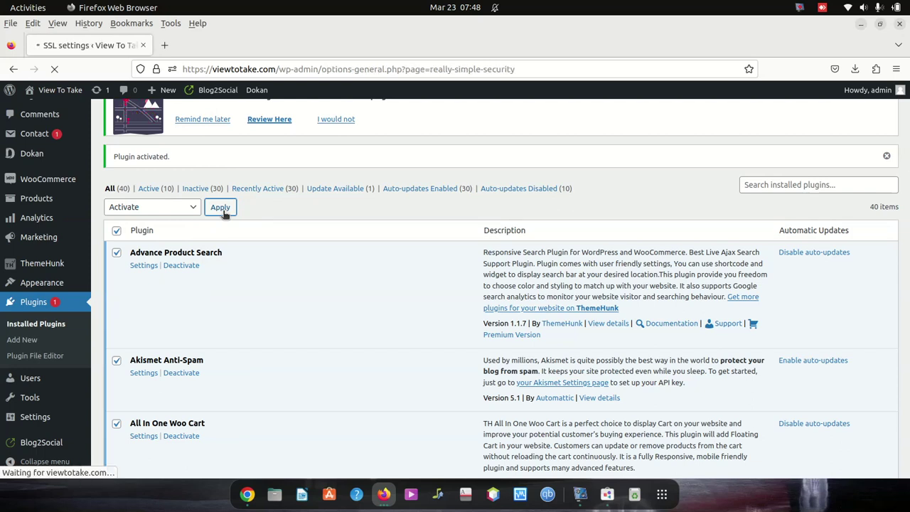
- Return from the SSL settings page to the installed plugins list and check which plugins are active
scroll(238, 307, "down", 10)
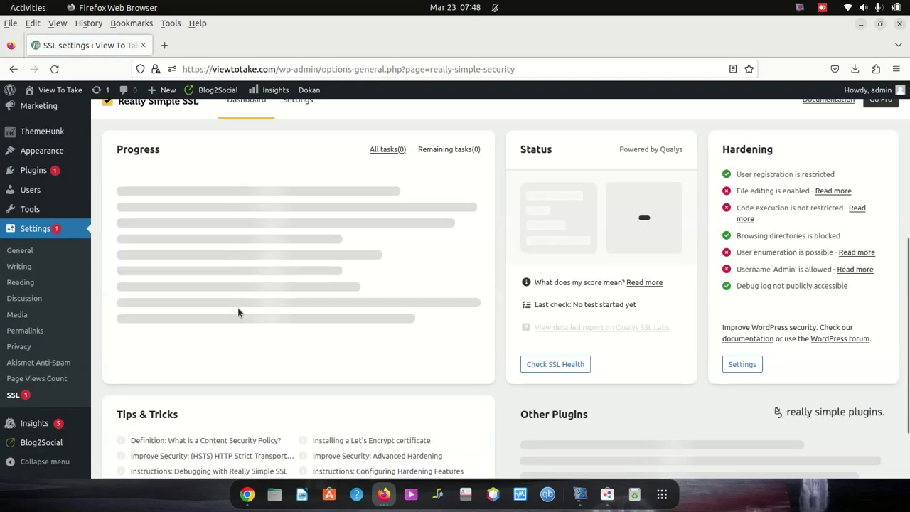
scroll(200, 262, "down", 5)
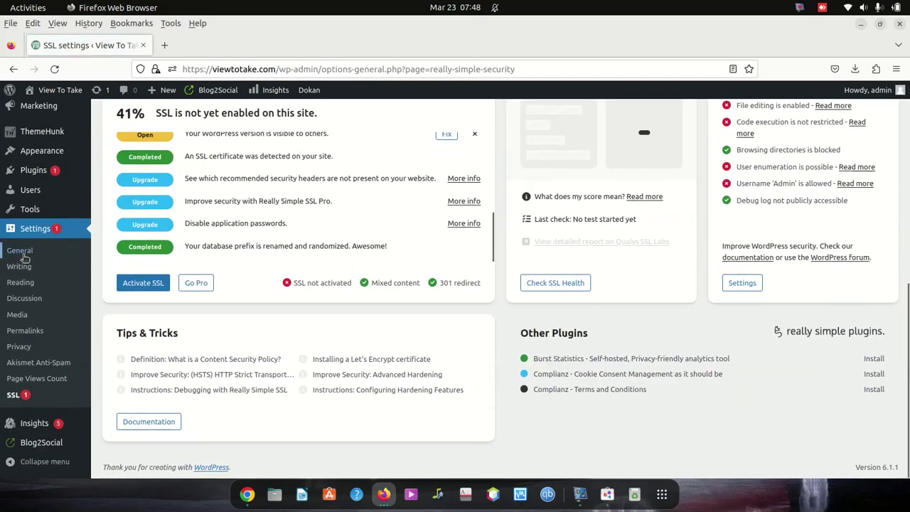
left_click(27, 170)
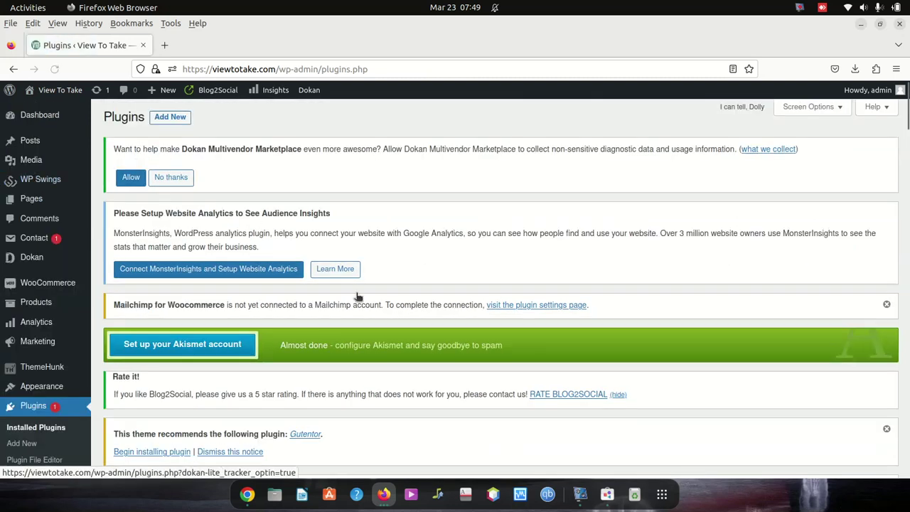
scroll(326, 312, "down", 10)
scroll(308, 291, "down", 20)
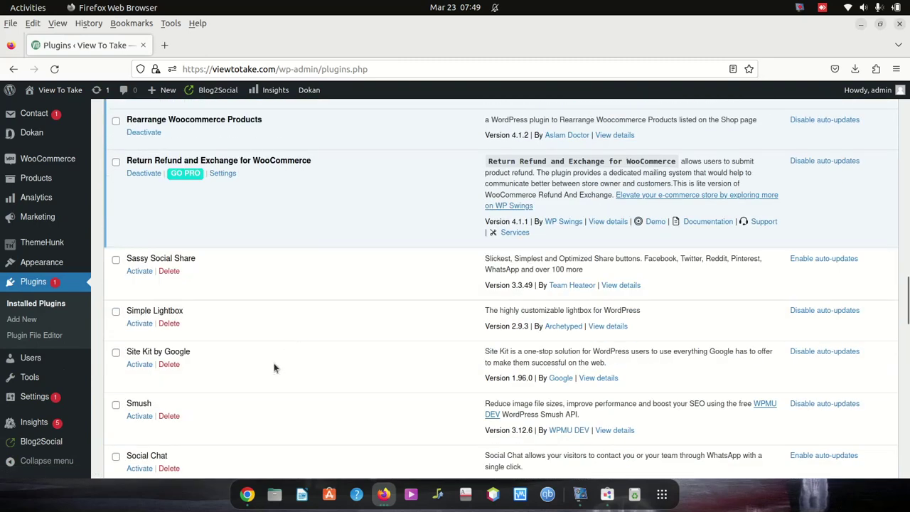
scroll(268, 344, "down", 3)
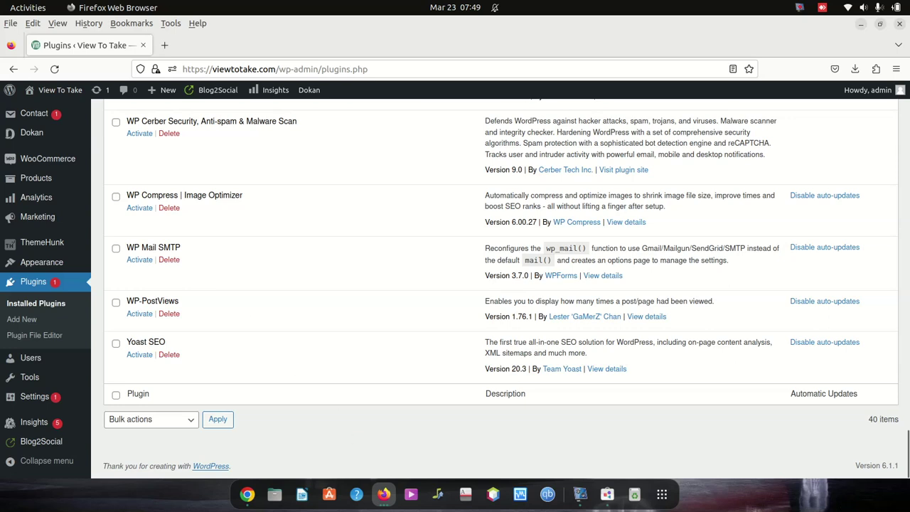
- Switch to Chrome and open the shop's home page and the Sell on Viewtotake page
left_click(247, 494)
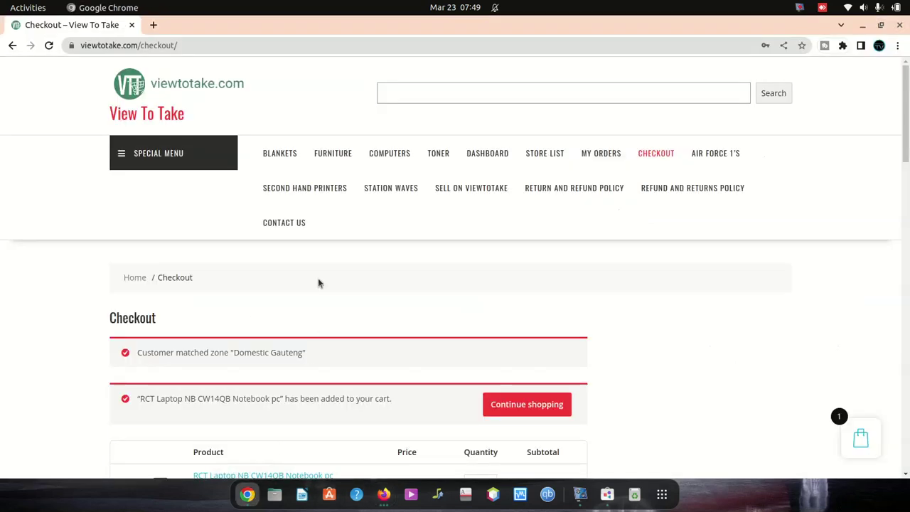
left_click(177, 87)
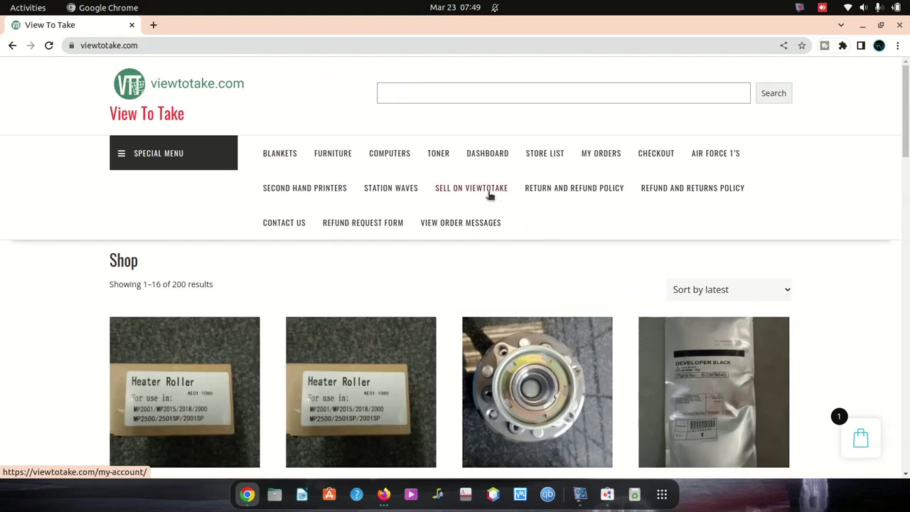
left_click(482, 189)
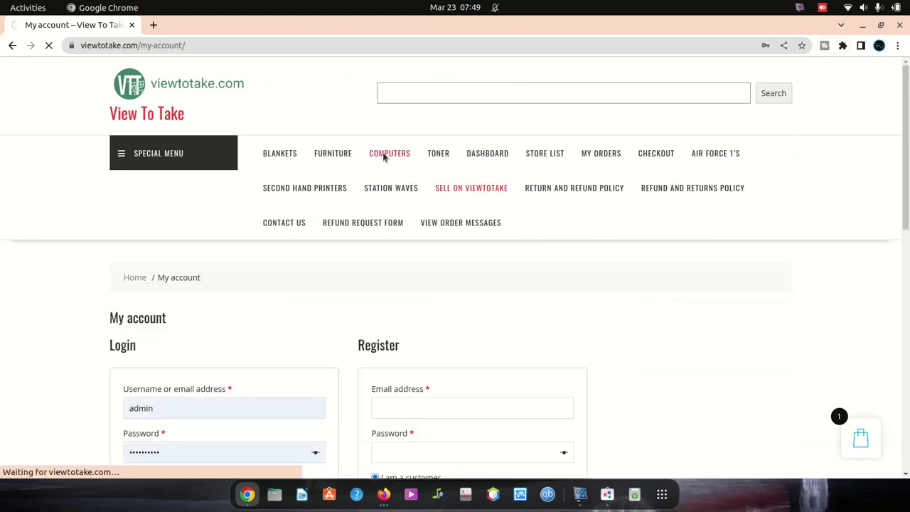
- Add another RCT Laptop NB CW14QB Notebook pc from the Computers category to the cart and check the checkout page
left_click(383, 154)
scroll(417, 284, "down", 2)
scroll(416, 278, "down", 4)
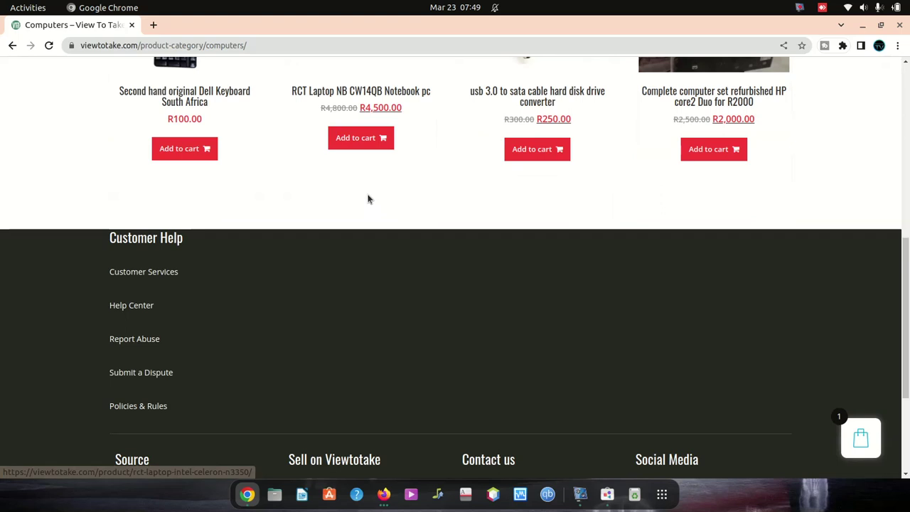
left_click(355, 139)
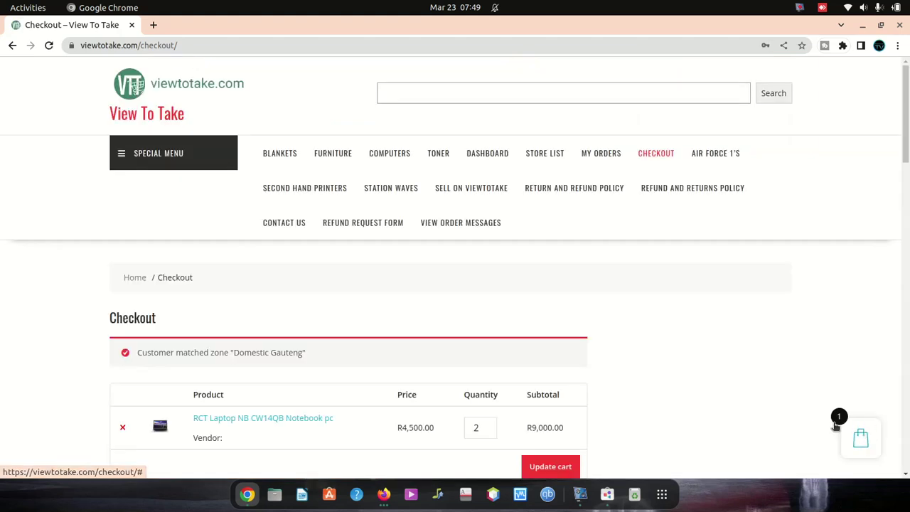
- Switch to Firefox, look over the plugins at the end of the list and reload the plugins page
left_click(383, 493)
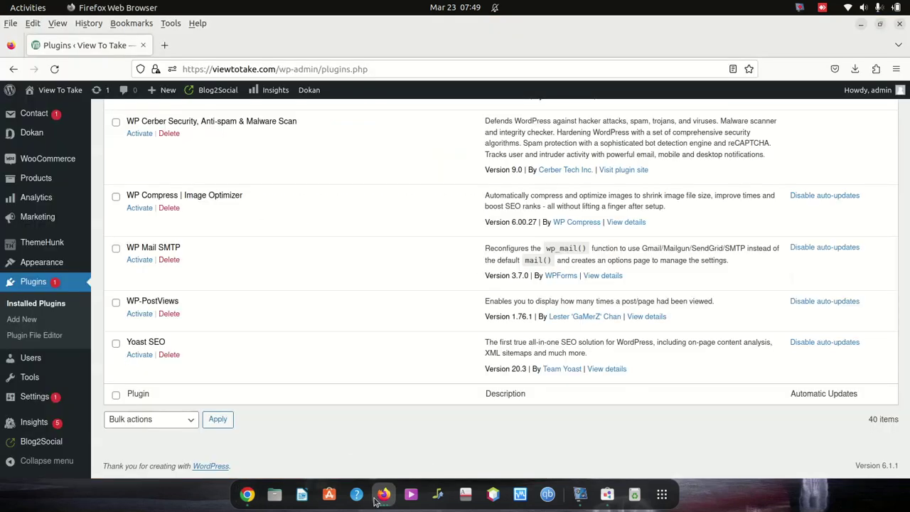
scroll(160, 302, "up", 3)
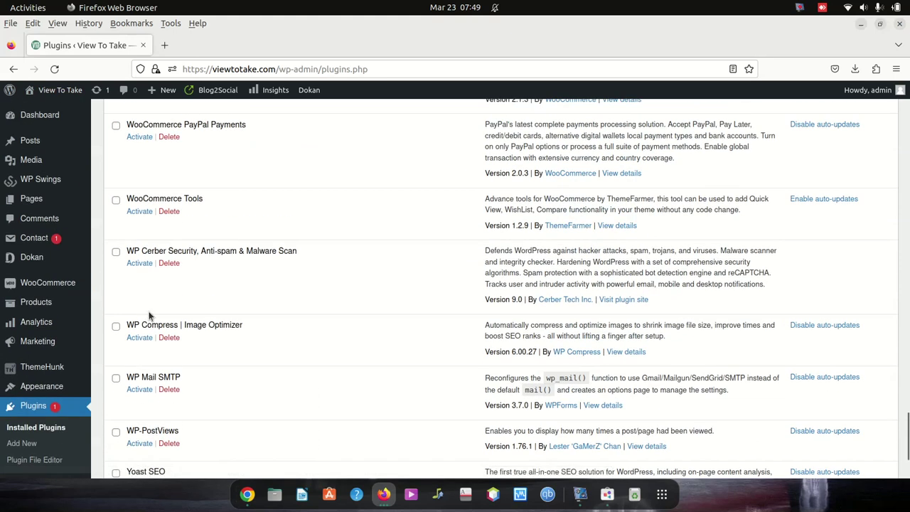
scroll(169, 278, "down", 3)
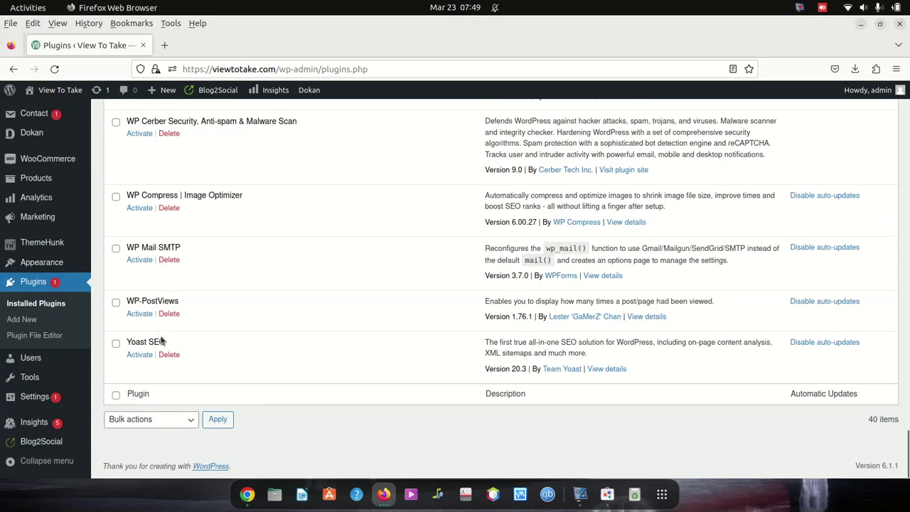
scroll(162, 342, "up", 4)
scroll(162, 342, "down", 4)
left_click(115, 344)
left_click(221, 69)
key("Return")
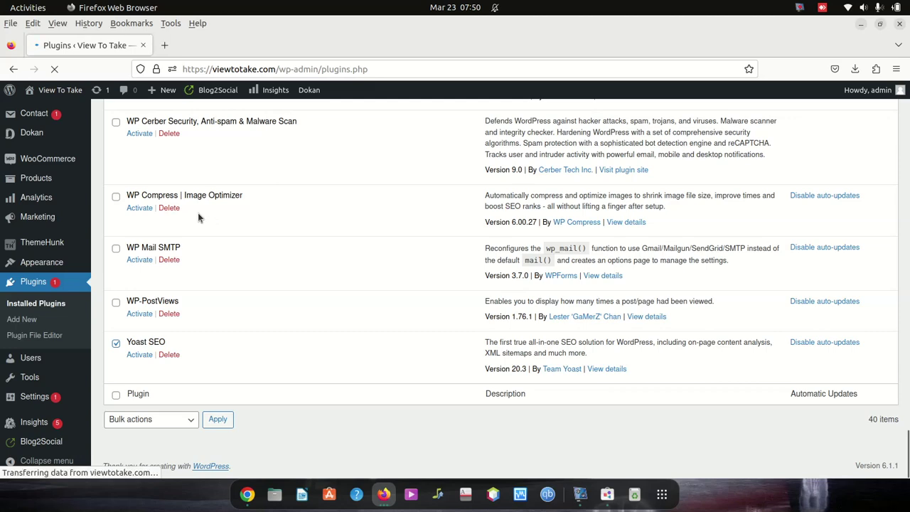
- Go through the reloaded plugin list to identify the plugins that are still inactive
scroll(185, 284, "down", 15)
scroll(162, 342, "down", 20)
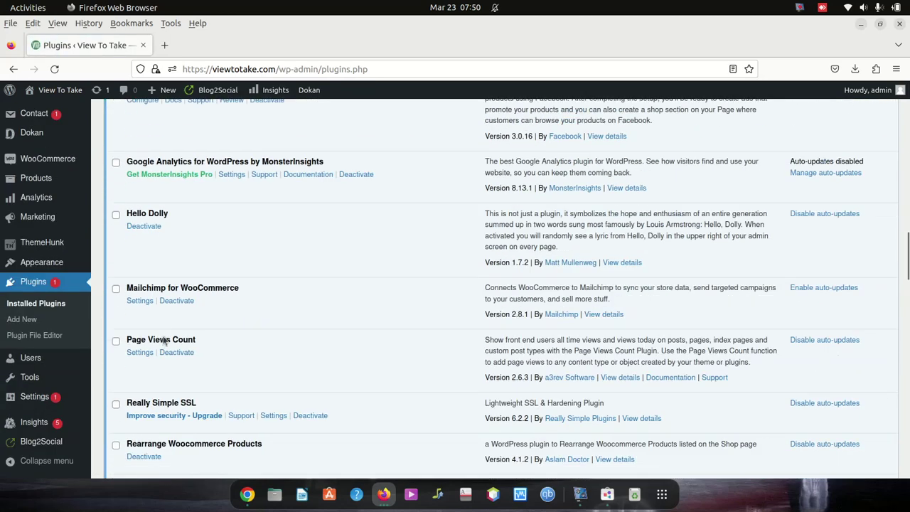
scroll(164, 341, "down", 10)
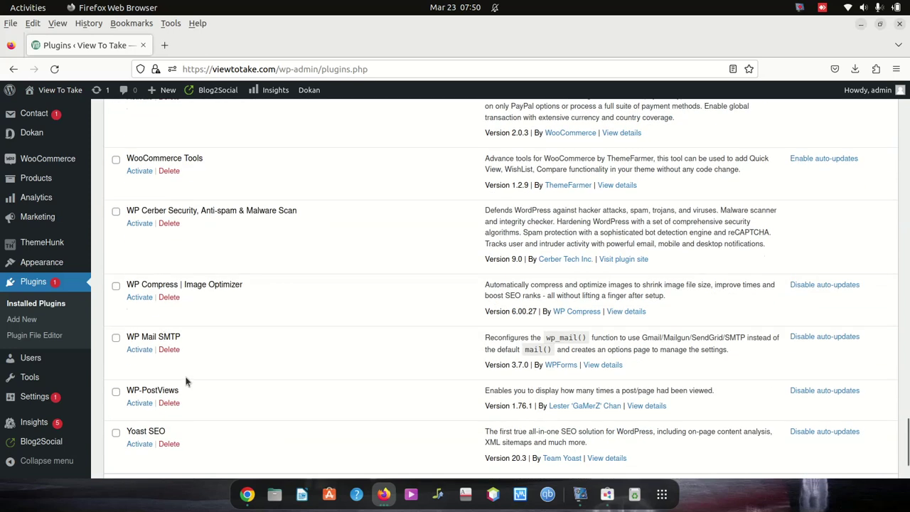
scroll(188, 369, "up", 5)
scroll(187, 367, "up", 5)
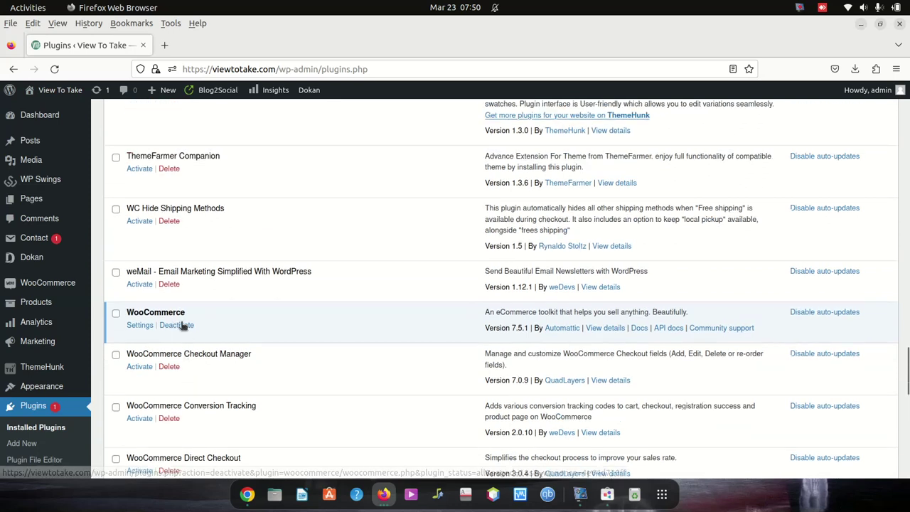
- Deactivate the Mailchimp for WooCommerce plugin, giving "It's a temporary deactivation." as the feedback reason, and check its entry in the reloaded list
scroll(182, 326, "up", 3)
scroll(181, 326, "up", 5)
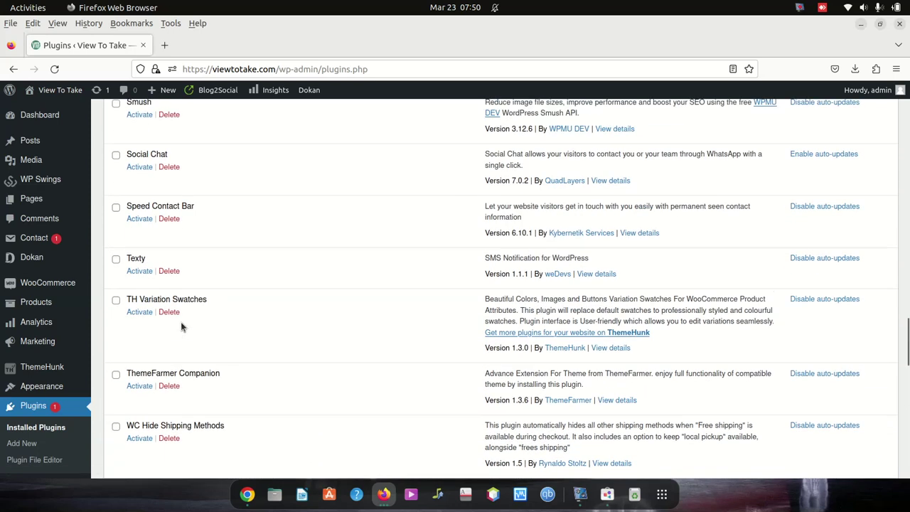
scroll(182, 326, "up", 3)
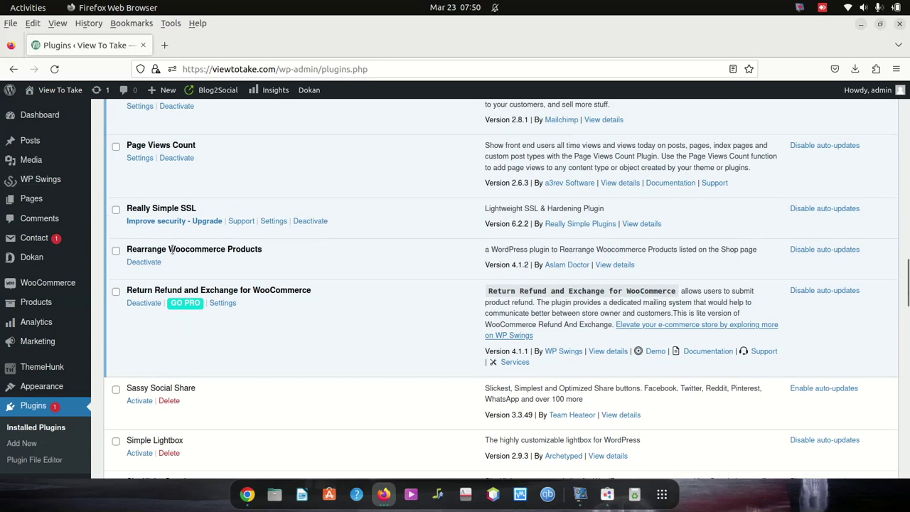
scroll(177, 290, "up", 2)
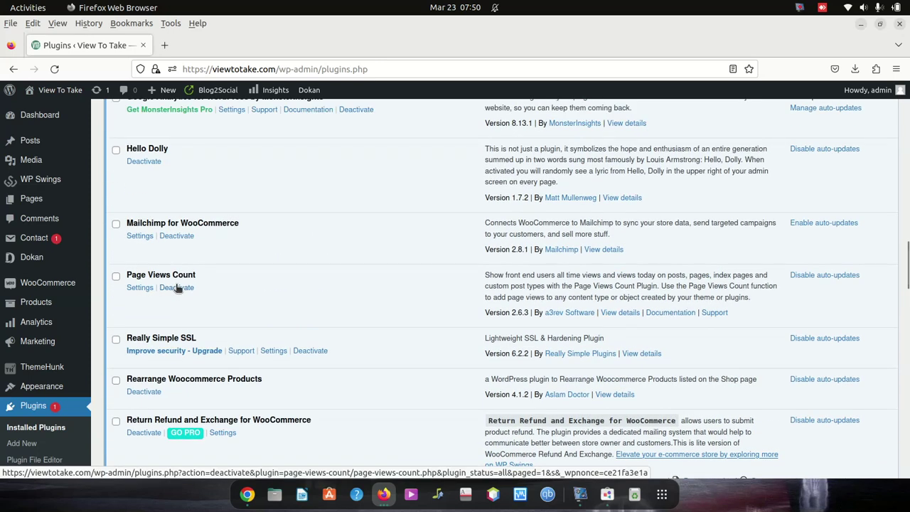
scroll(147, 242, "up", 2)
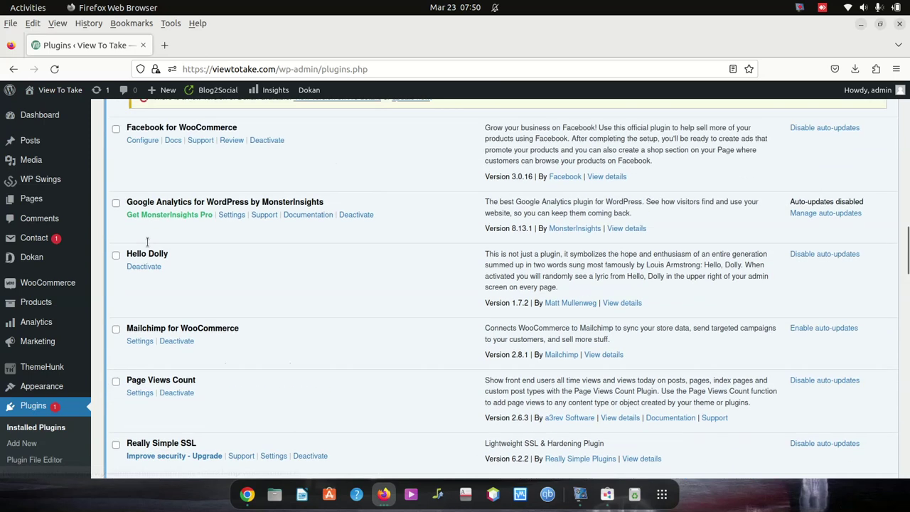
scroll(169, 244, "up", 2)
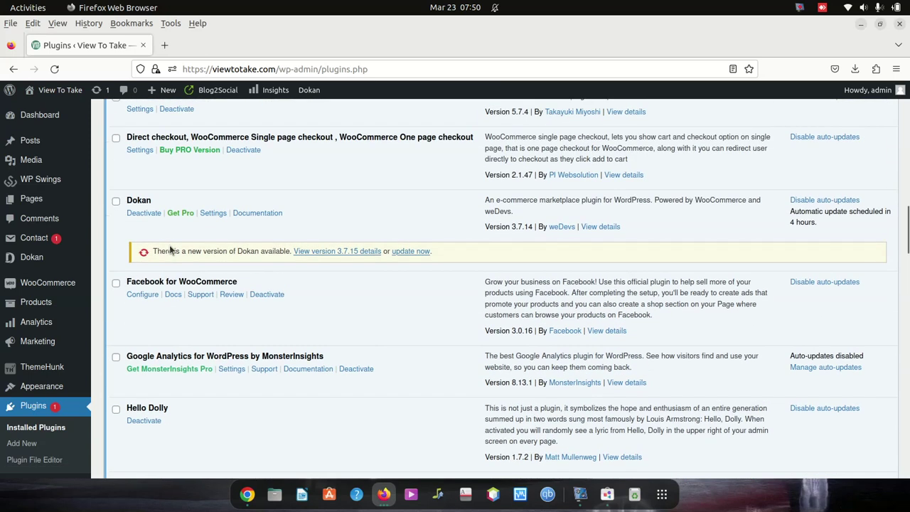
scroll(213, 341, "down", 4)
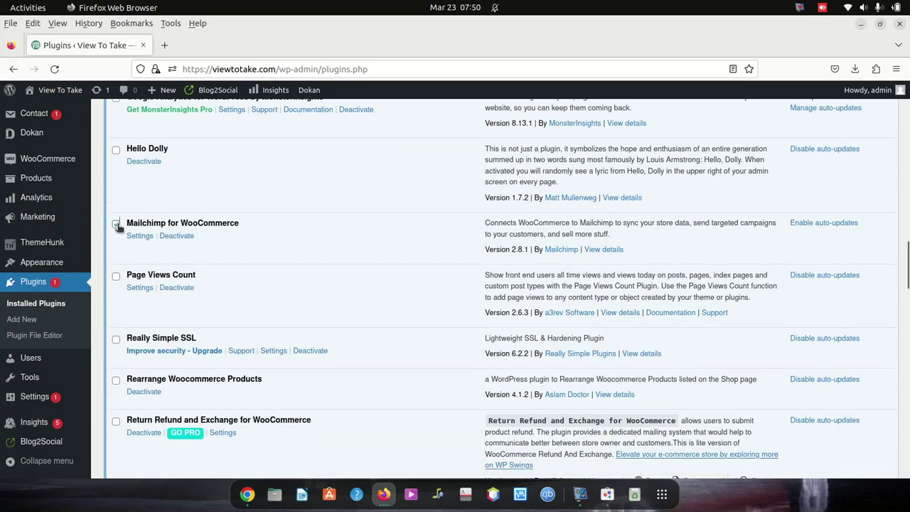
left_click(177, 236)
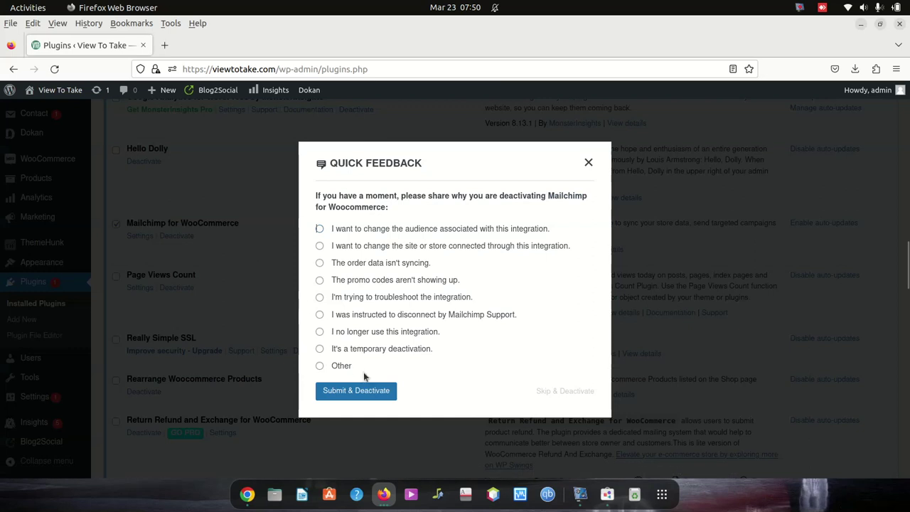
scroll(354, 388, "down", 2)
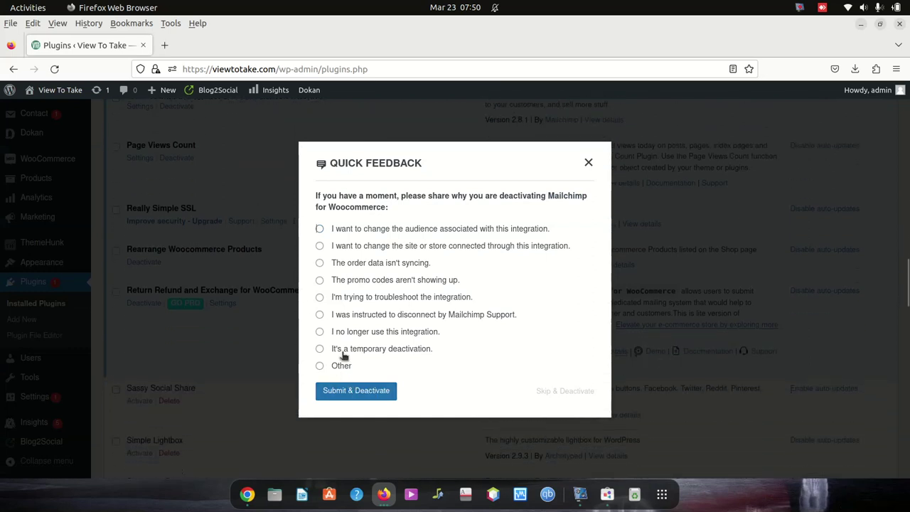
left_click(349, 350)
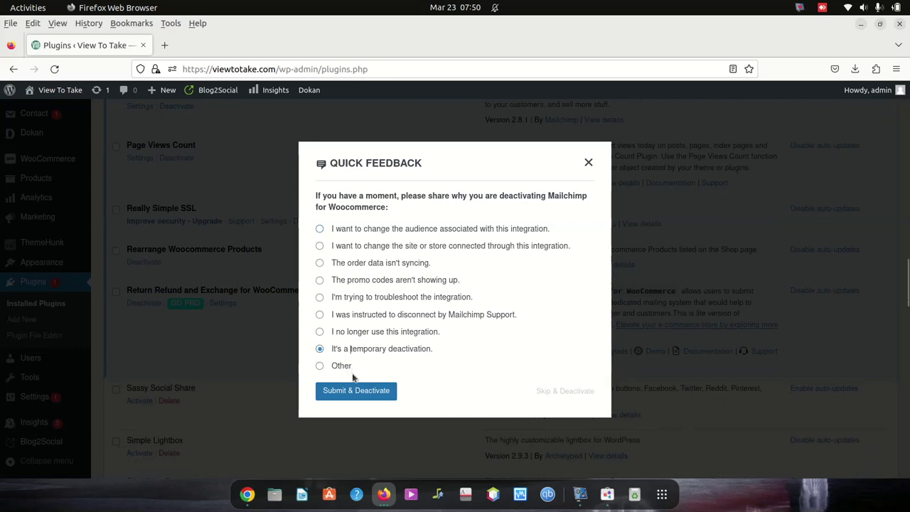
left_click(392, 392)
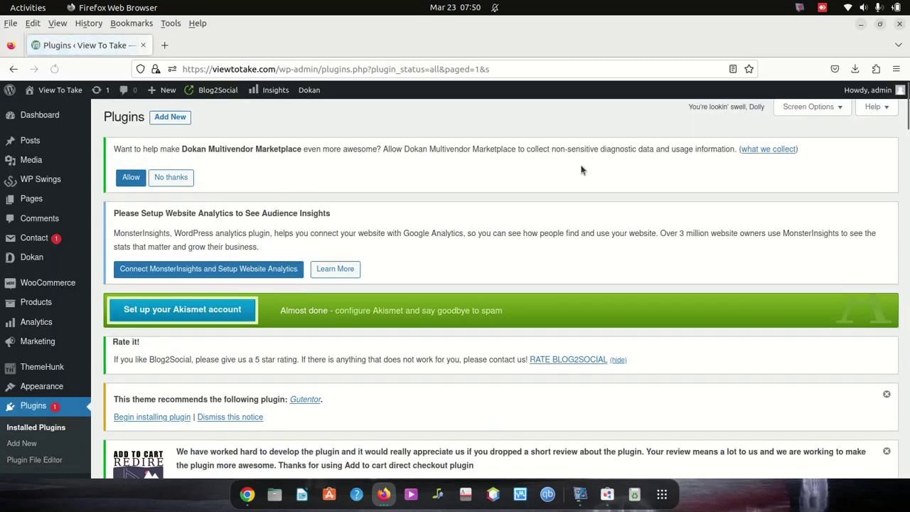
scroll(374, 342, "down", 20)
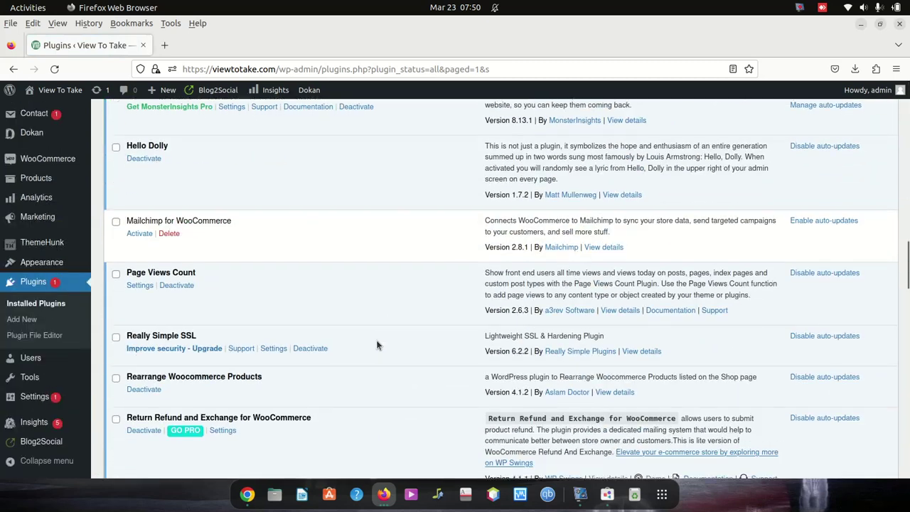
scroll(376, 345, "up", 6)
scroll(377, 345, "up", 3)
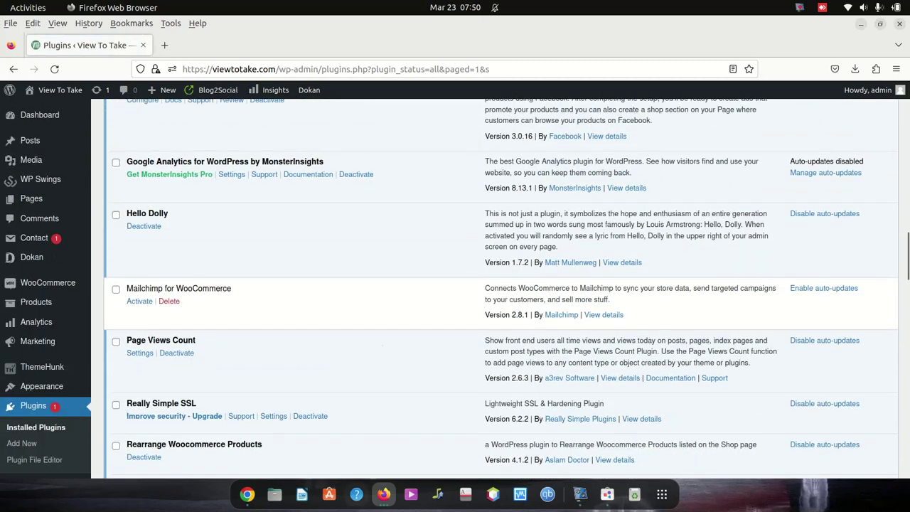
- Switch to Chrome, add the usb 3.0 to sata cable hard disk drive converter from the Computers category to the cart and review the checkout page
left_click(246, 494)
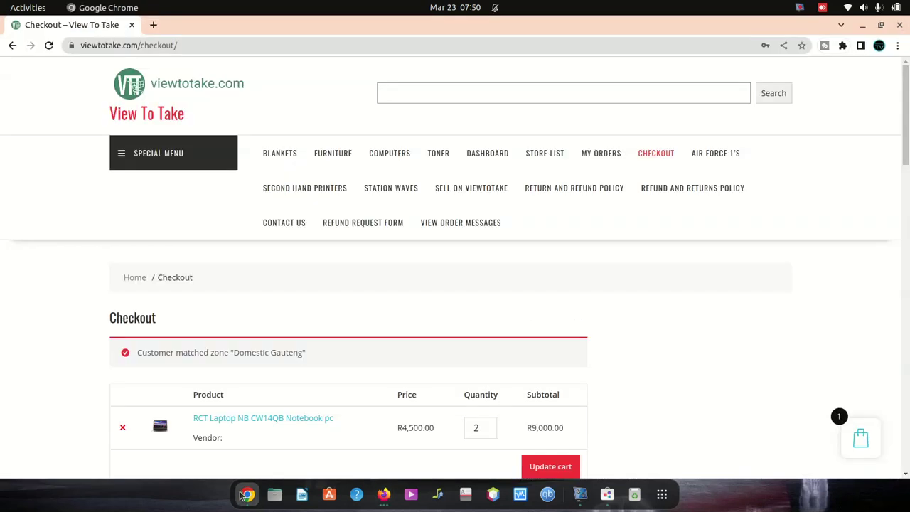
left_click(196, 92)
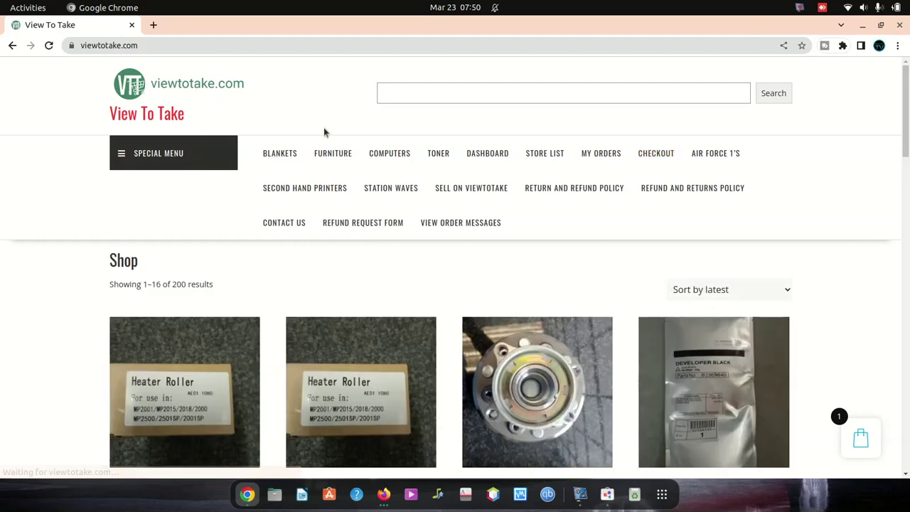
left_click(393, 155)
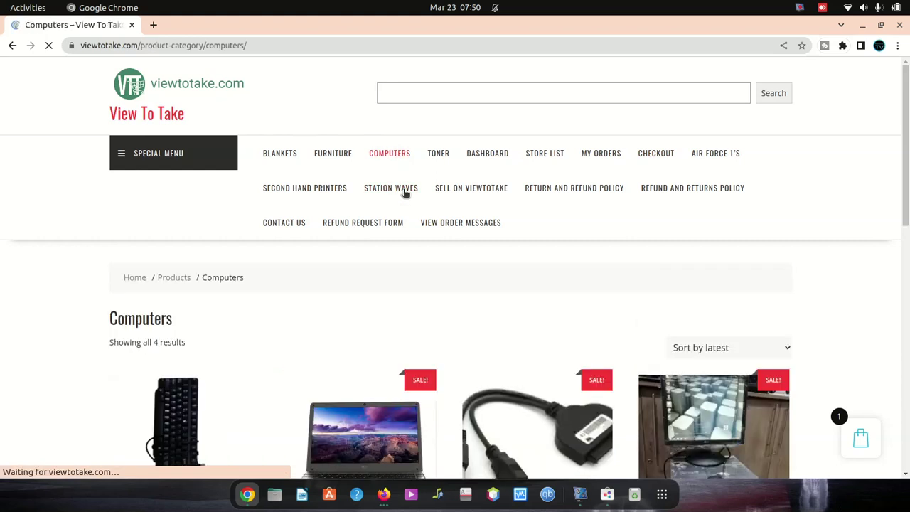
scroll(417, 218, "down", 1)
scroll(418, 217, "down", 10)
scroll(553, 320, "up", 3)
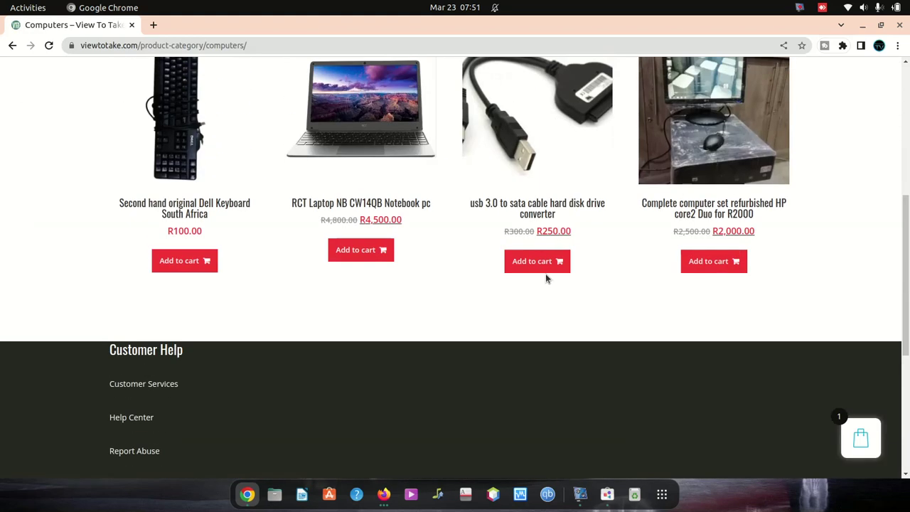
left_click(537, 212)
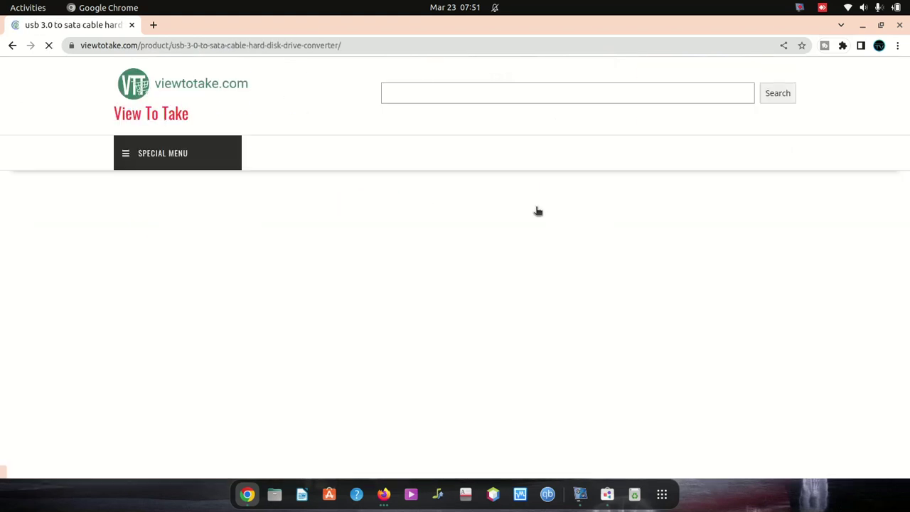
scroll(589, 313, "down", 5)
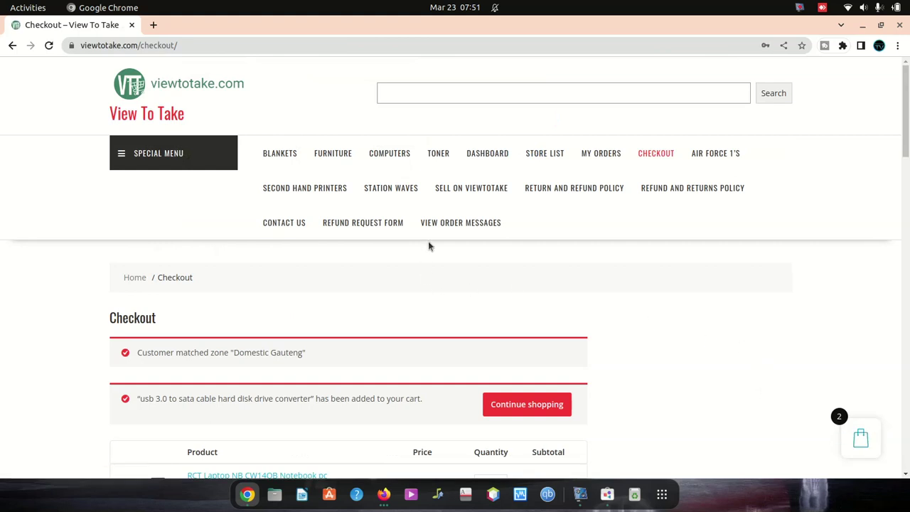
scroll(465, 310, "down", 5)
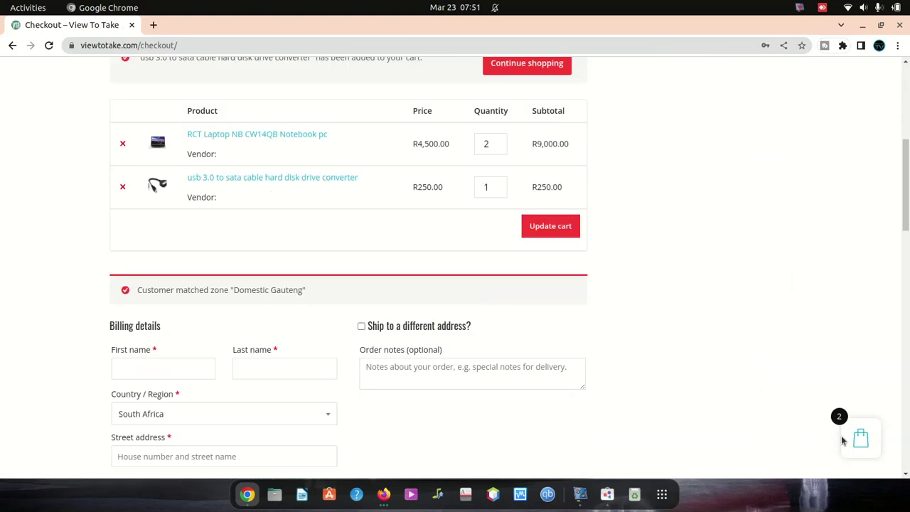
scroll(538, 362, "up", 5)
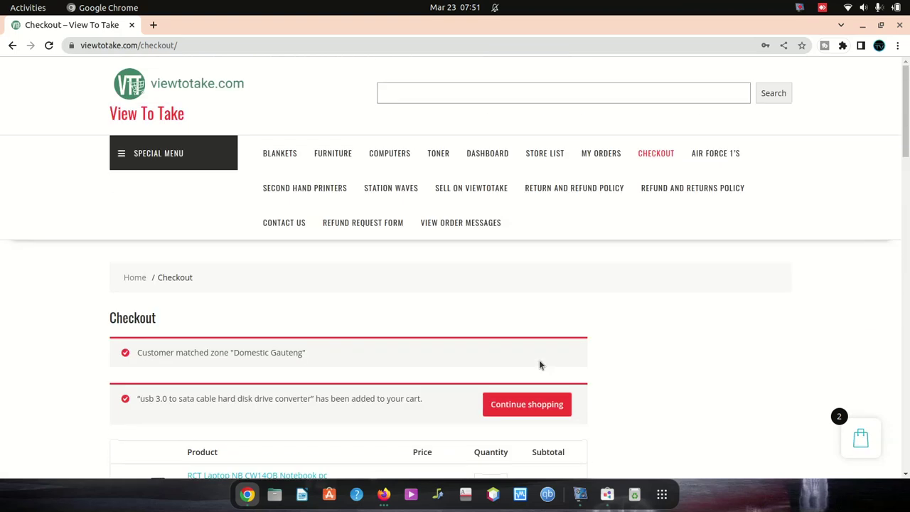
- Look at the second hand printers category, add Station Waves for women and men 250ml to the cart and review the checkout page
left_click(325, 190)
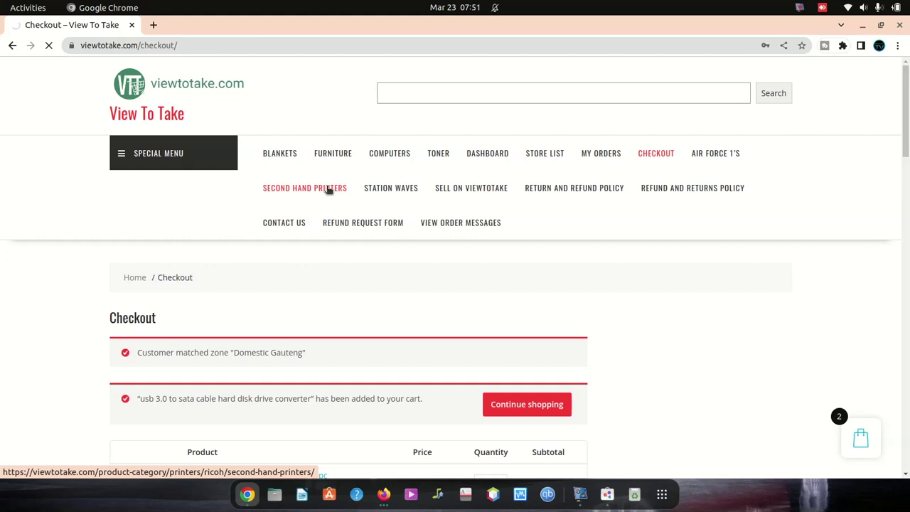
scroll(507, 258, "down", 5)
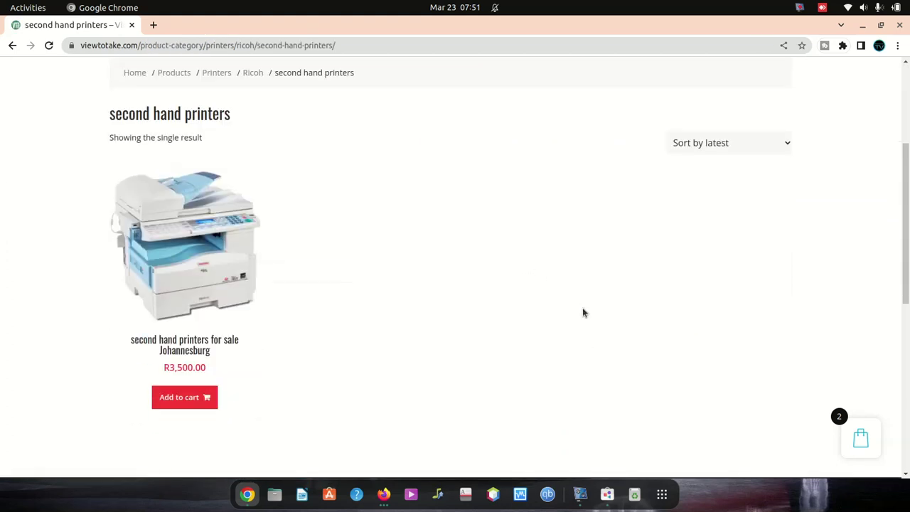
scroll(555, 284, "up", 5)
left_click(398, 189)
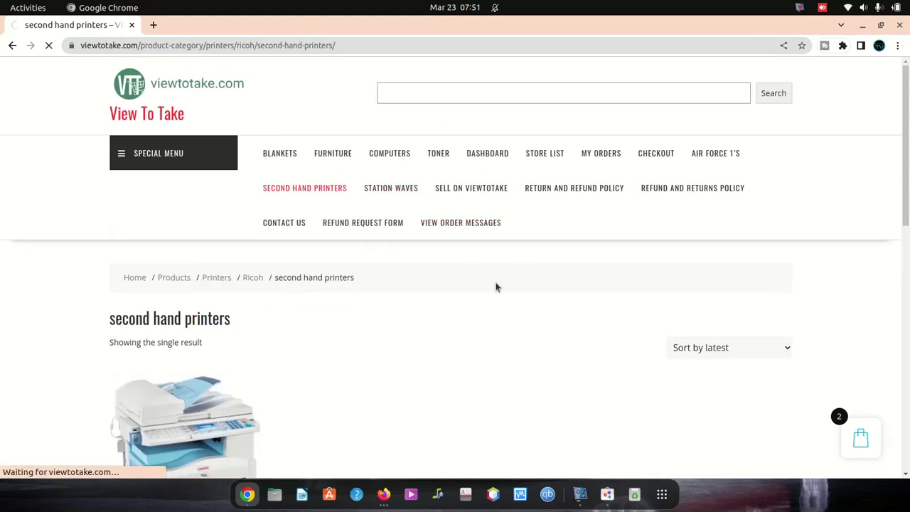
scroll(506, 281, "down", 5)
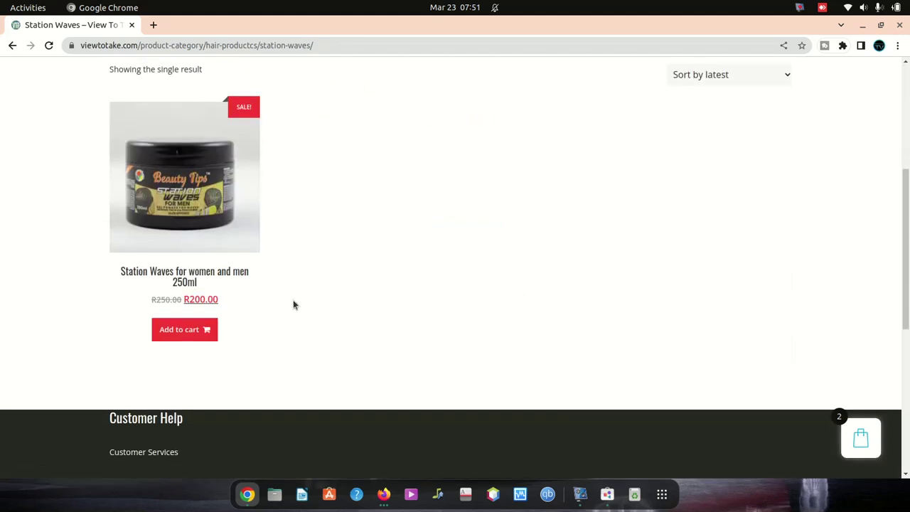
left_click(184, 331)
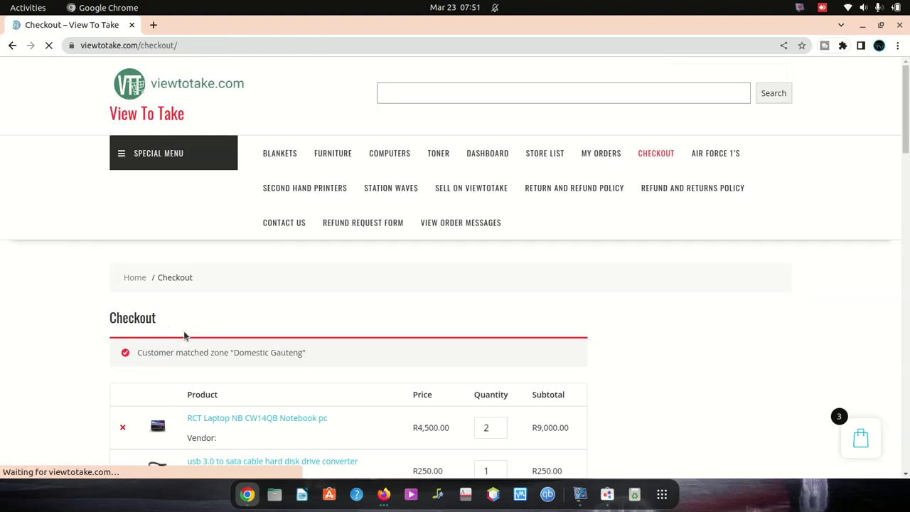
scroll(504, 287, "down", 9)
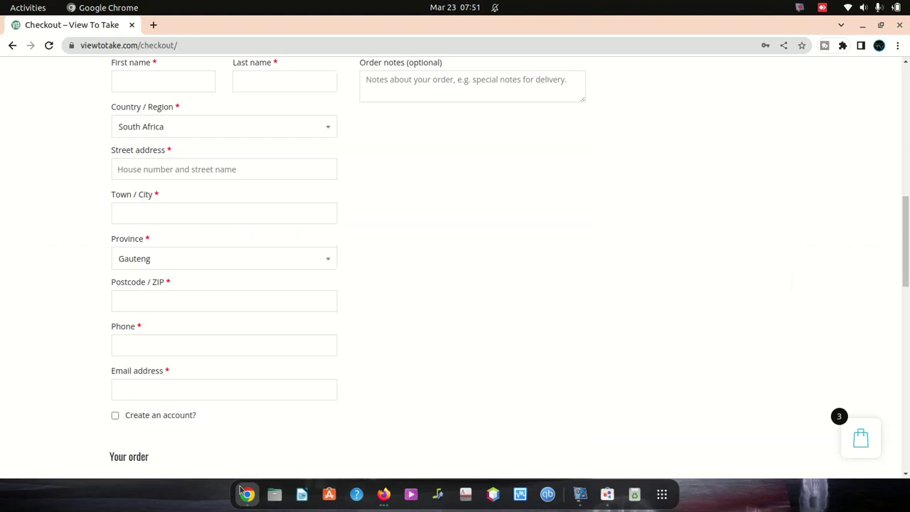
- Switch back to Firefox to view the plugin list around the Mailchimp for WooCommerce entry
left_click(383, 494)
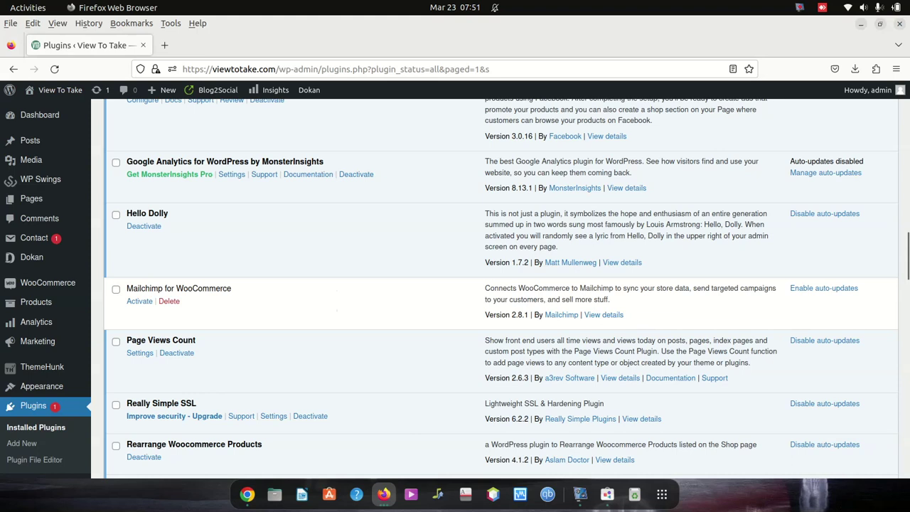
left_click(580, 494)
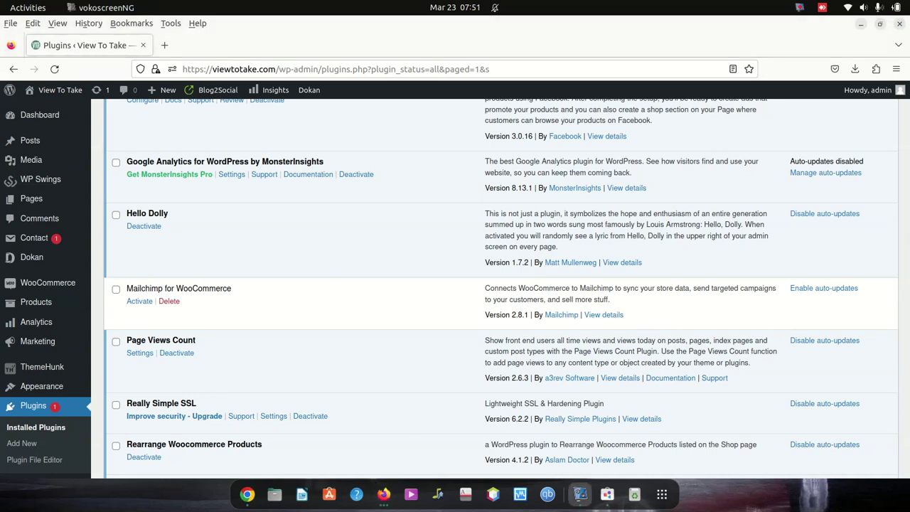